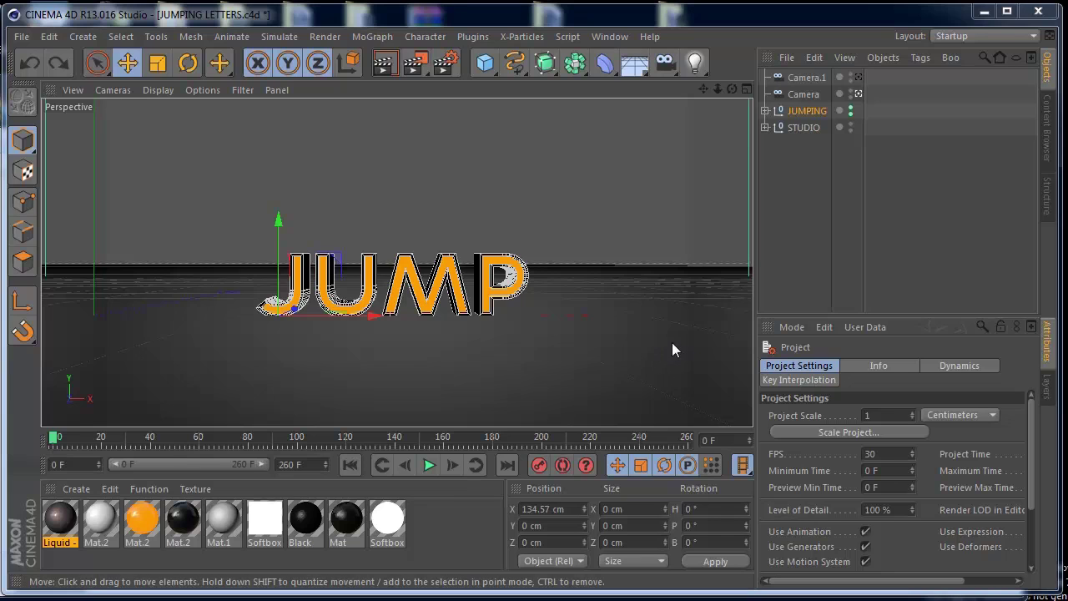
# Step: Preview the jumping letters animation, replaying it from the beginning
pyautogui.click(428, 465)
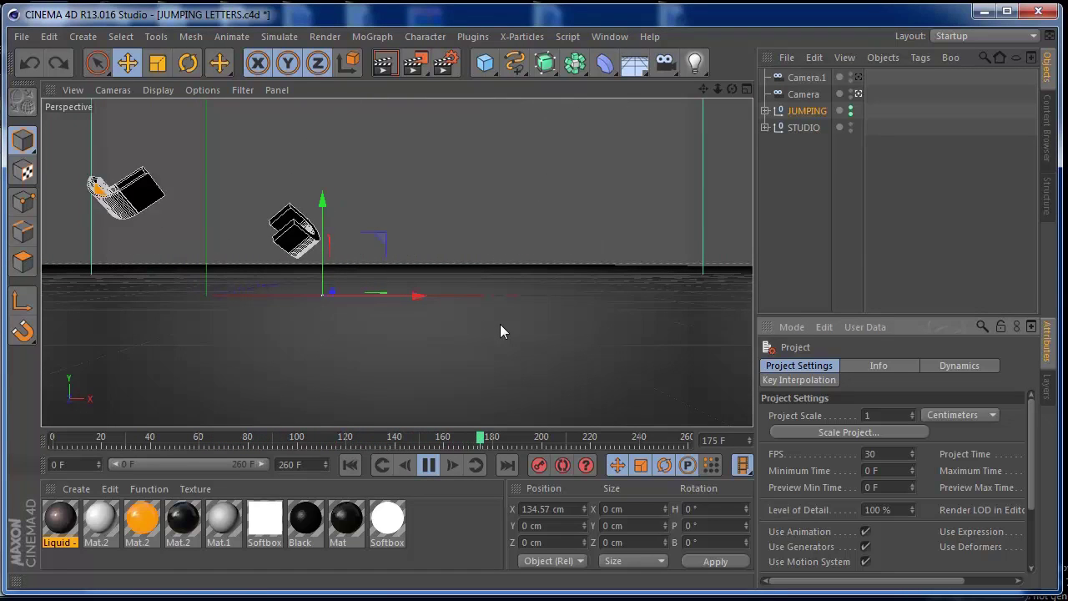
pyautogui.click(429, 464)
pyautogui.click(359, 463)
pyautogui.click(429, 465)
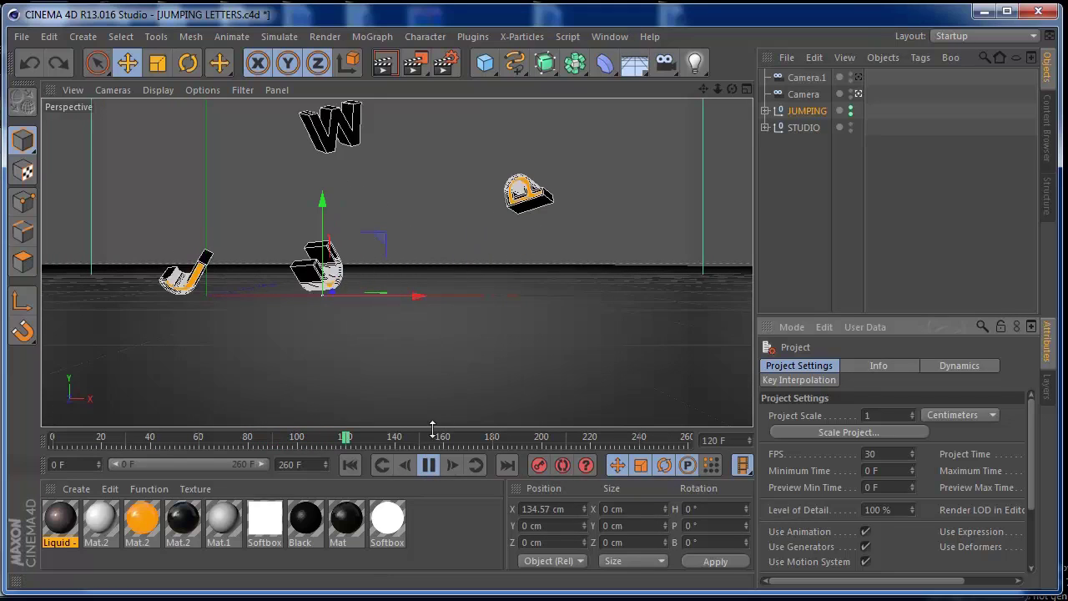
pyautogui.click(430, 464)
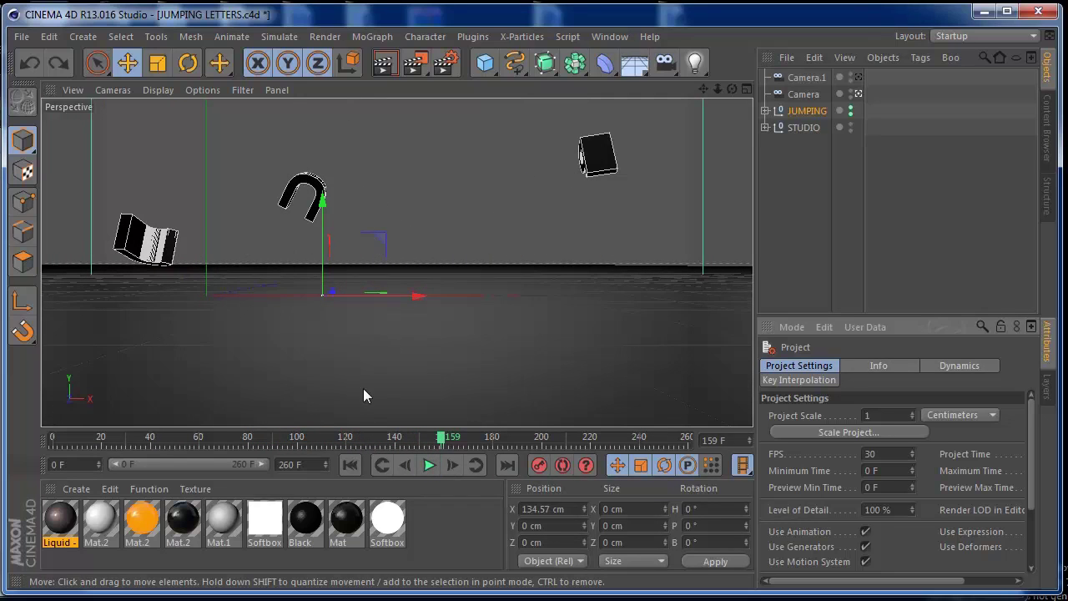
# Step: Rewind to the first frame and start a new empty Untitled 8 project
pyautogui.click(350, 465)
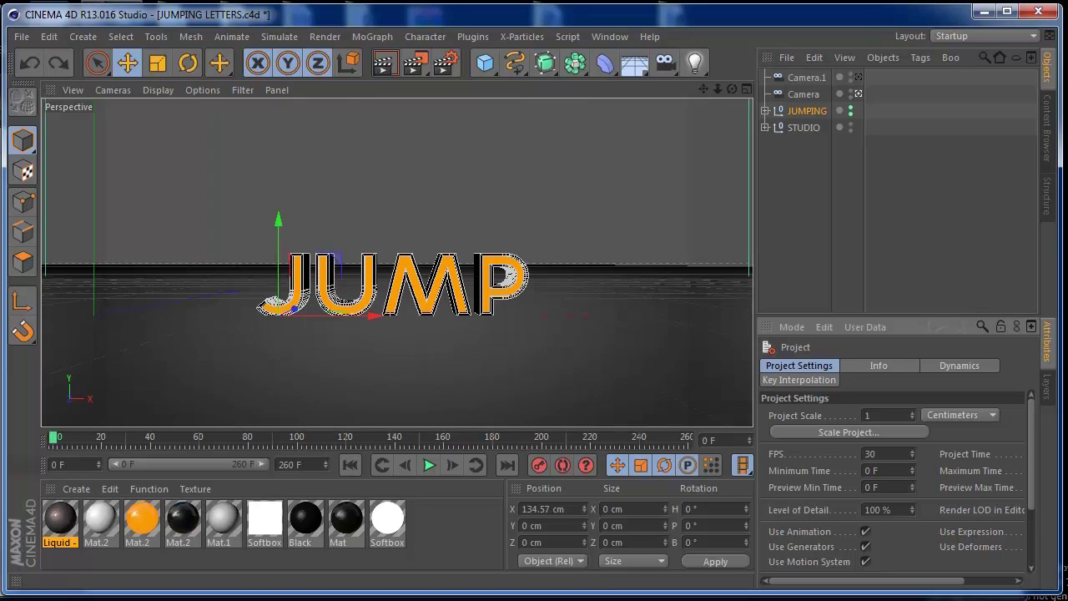
pyautogui.click(21, 36)
pyautogui.click(42, 62)
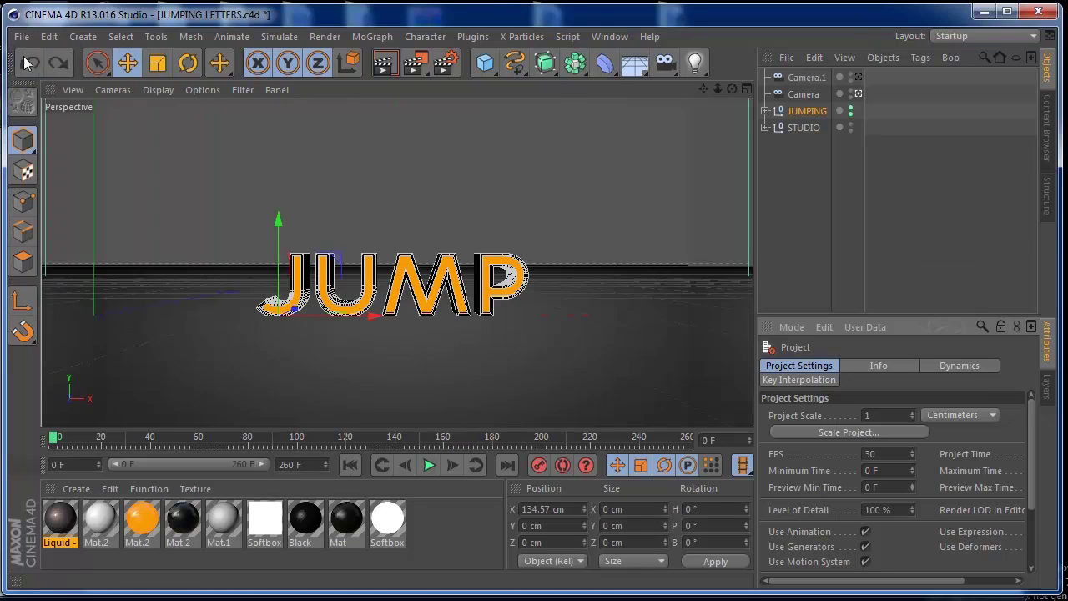
# Step: Add a plane stretched to about 1741 by 3409 cm, shifted to X −182.833 cm
pyautogui.moveTo(485, 62); pyautogui.dragTo(634, 111)
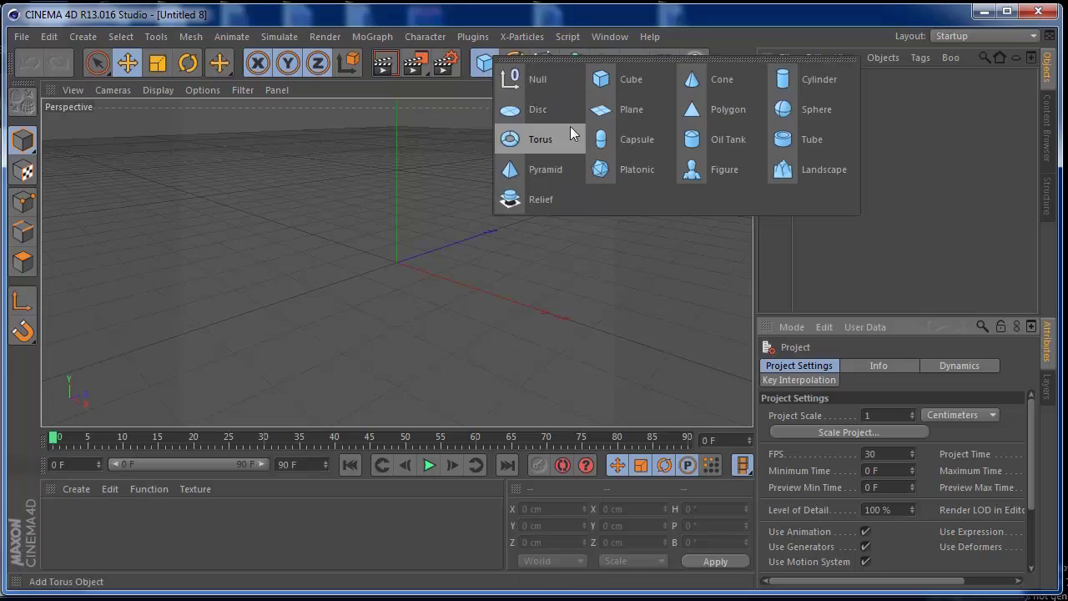
pyautogui.moveTo(464, 247); pyautogui.dragTo(622, 170)
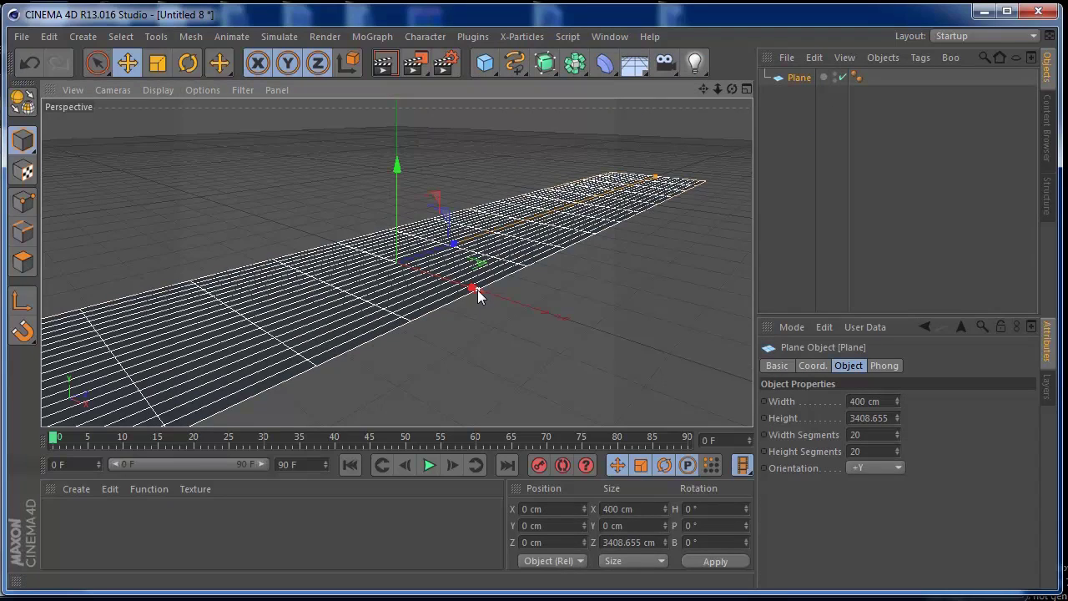
pyautogui.moveTo(474, 289); pyautogui.dragTo(231, 176)
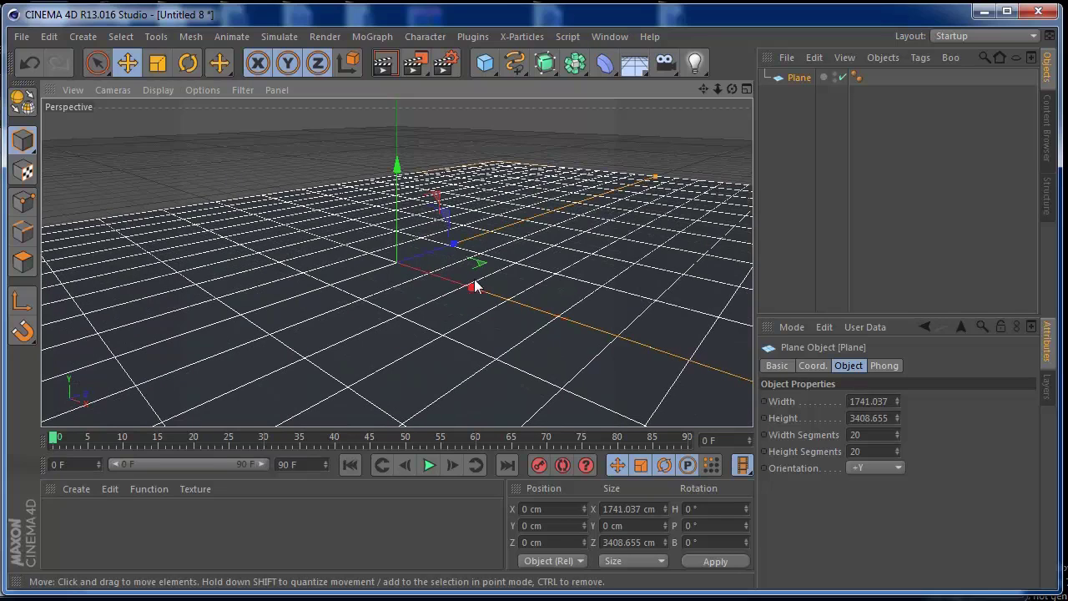
pyautogui.moveTo(472, 287); pyautogui.dragTo(409, 267)
pyautogui.click(372, 36)
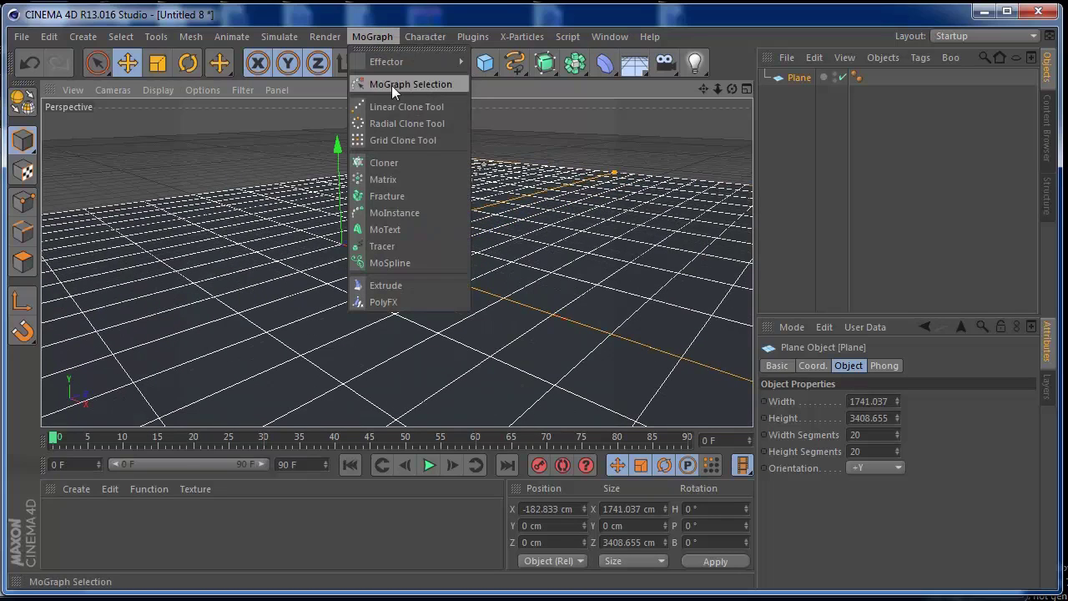
# Step: Add a MoText reading 'R' with 73 cm depth and orbit the view around it
pyautogui.click(410, 224)
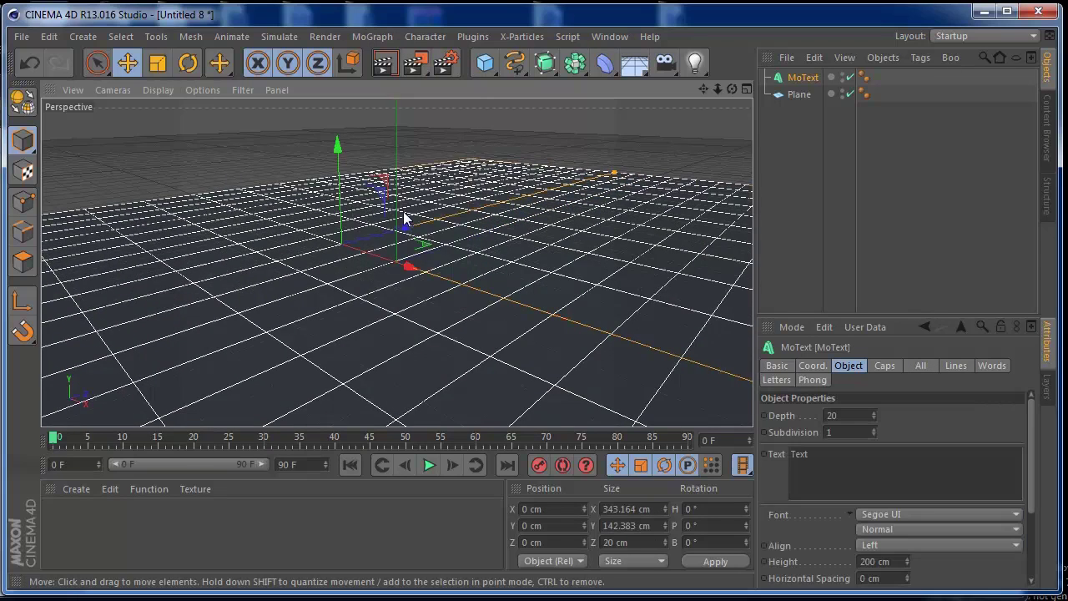
pyautogui.doubleClick(799, 454)
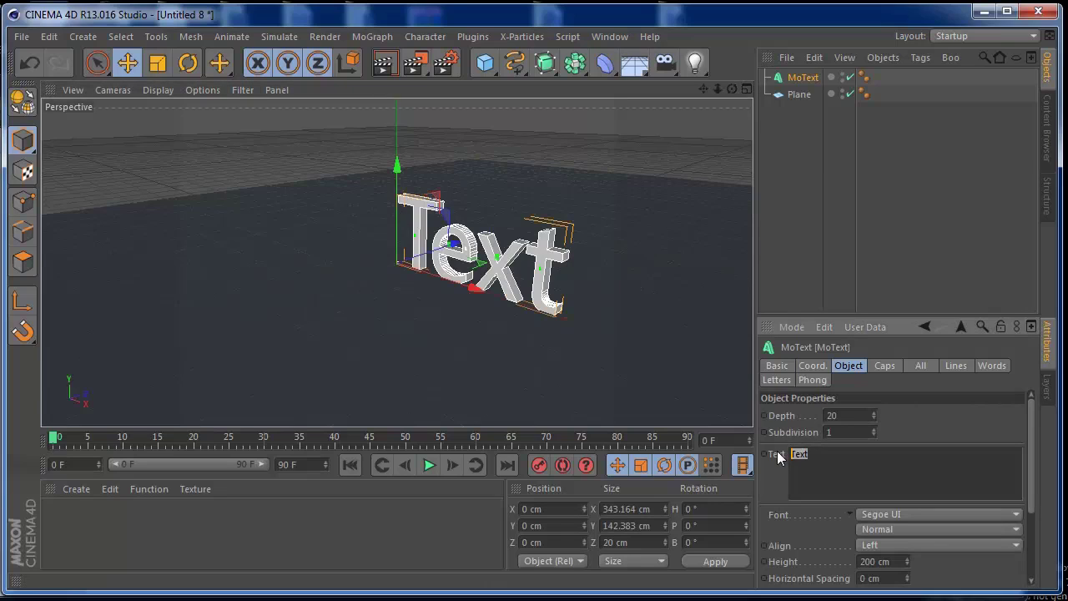
pyautogui.write('R')
pyautogui.click(960, 433)
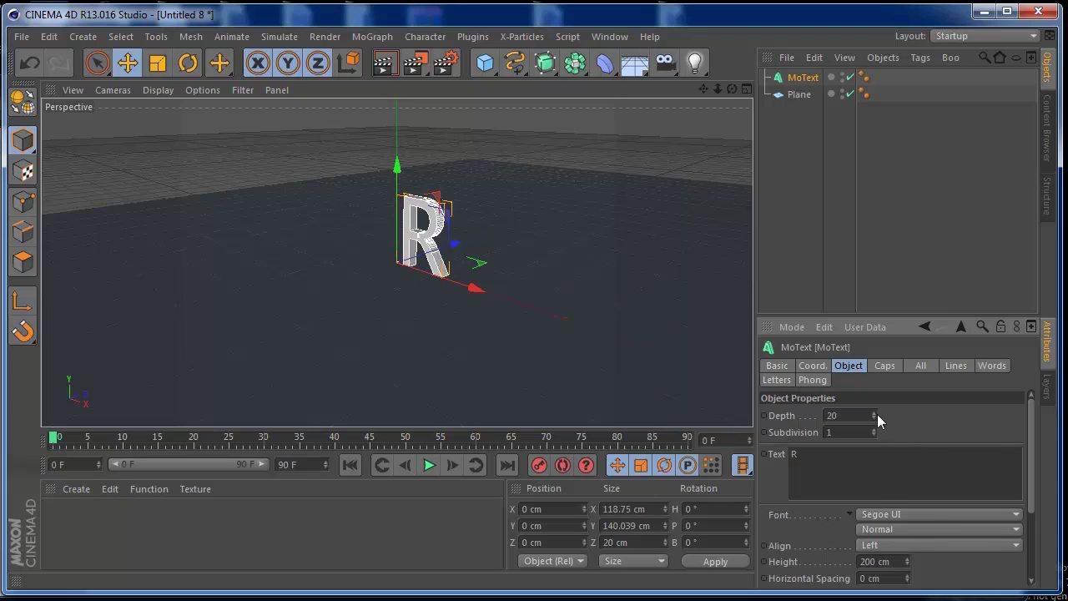
pyautogui.moveTo(877, 414); pyautogui.dragTo(877, 367)
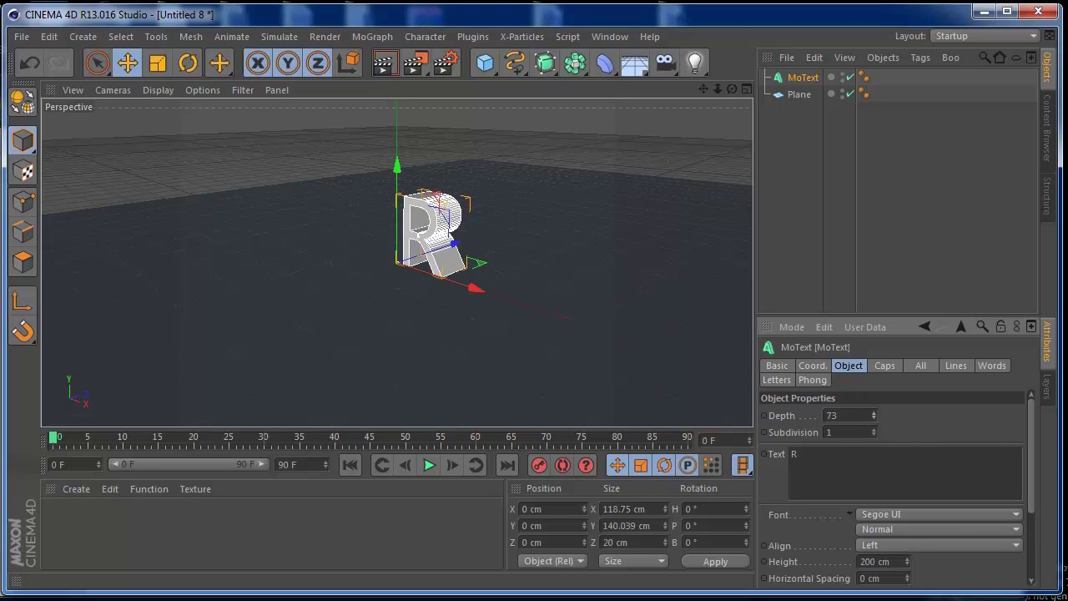
pyautogui.moveTo(731, 89)
pyautogui.mouseDown()
pyautogui.moveTo(684, 92)
pyautogui.moveTo(725, 93)
pyautogui.mouseUp()
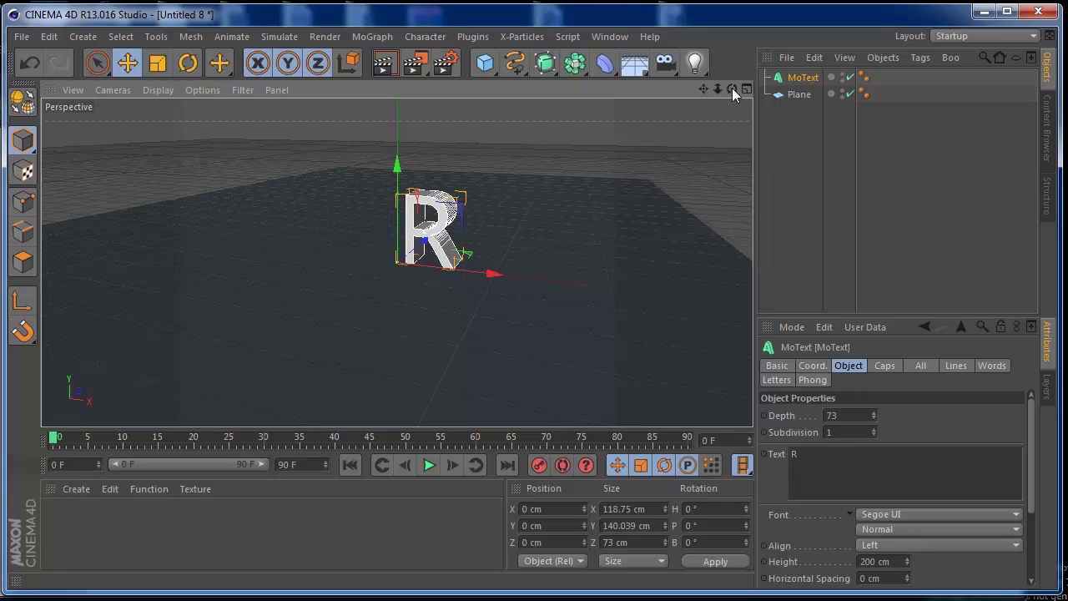
pyautogui.moveTo(732, 87); pyautogui.dragTo(677, 95)
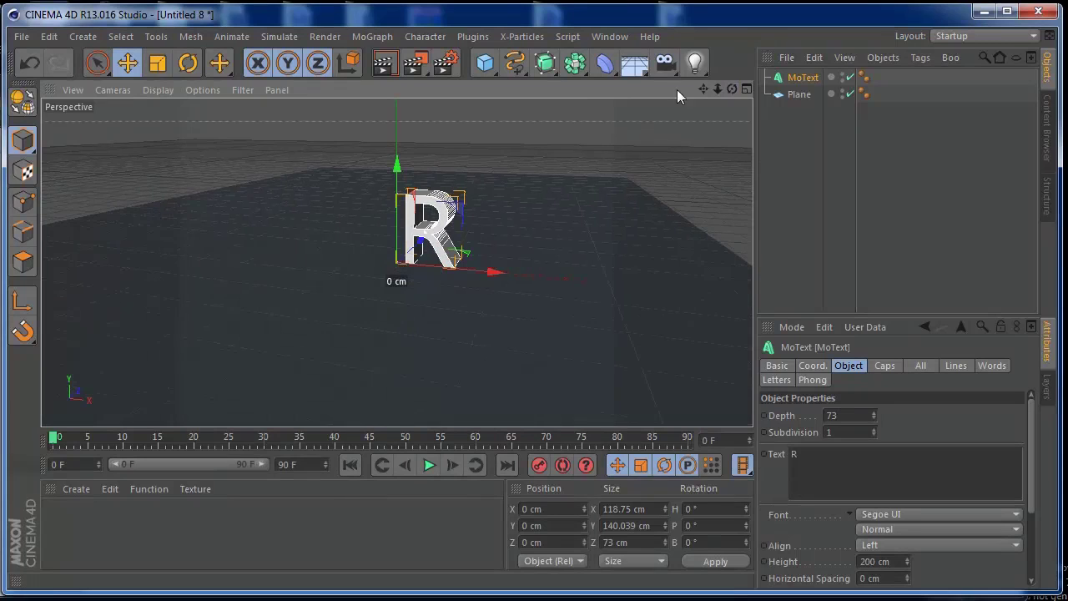
# Step: Tag the R as a Dynamics Body and the plane as a Collider Body, then test-play the drop
pyautogui.rightClick(791, 86)
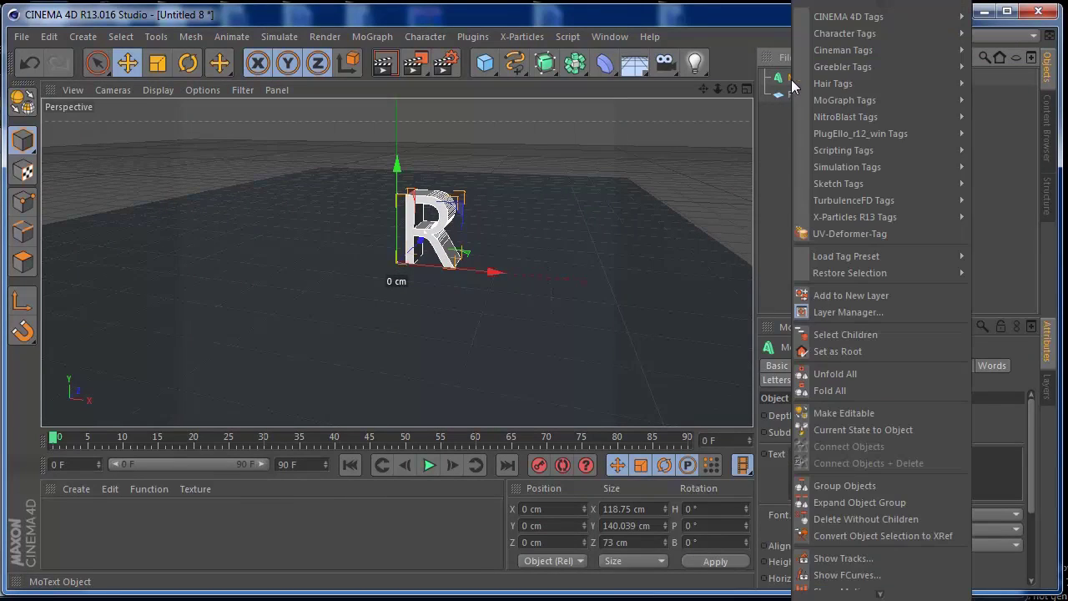
pyautogui.click(1003, 174)
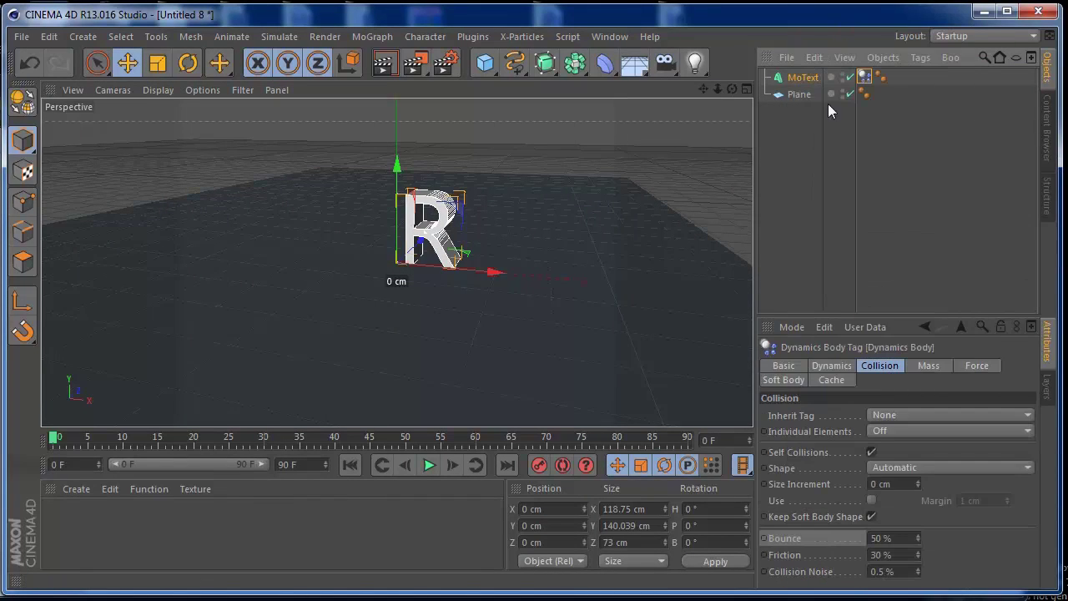
pyautogui.rightClick(806, 95)
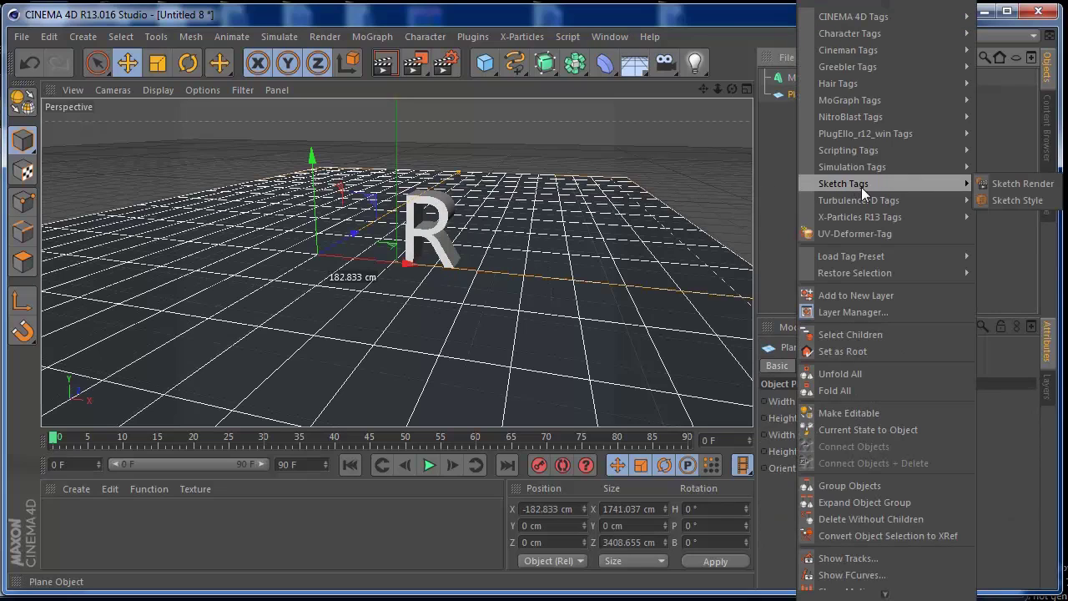
pyautogui.moveTo(852, 167)
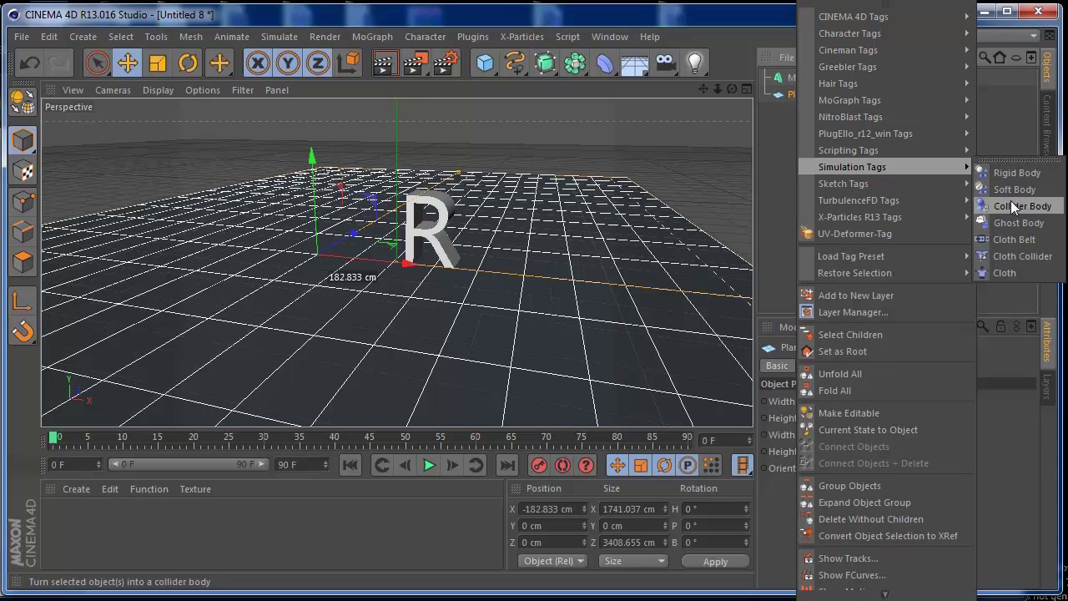
pyautogui.click(1011, 207)
pyautogui.click(431, 465)
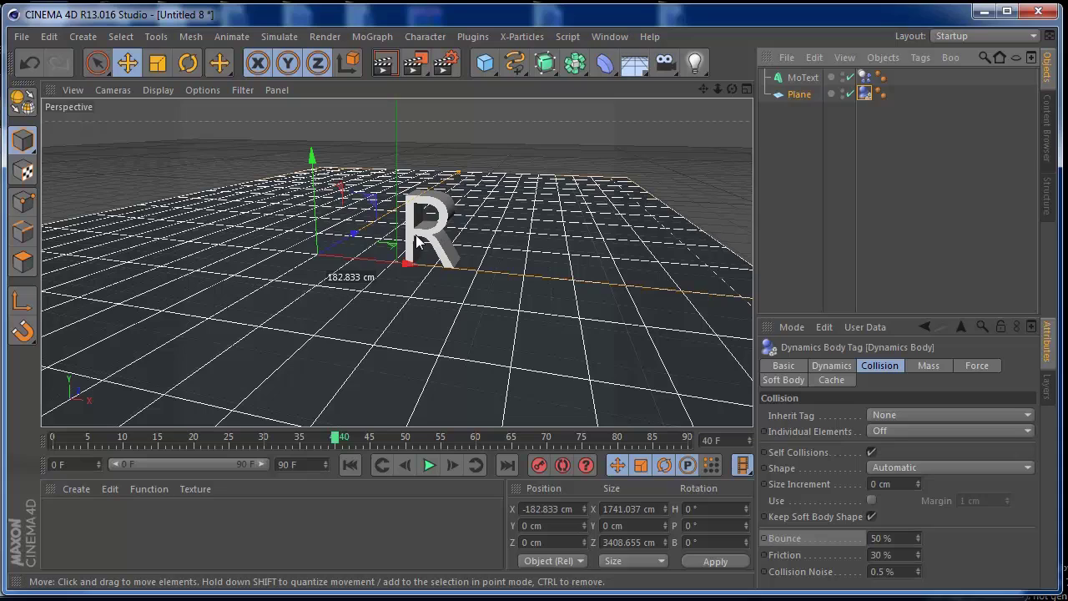
pyautogui.click(351, 467)
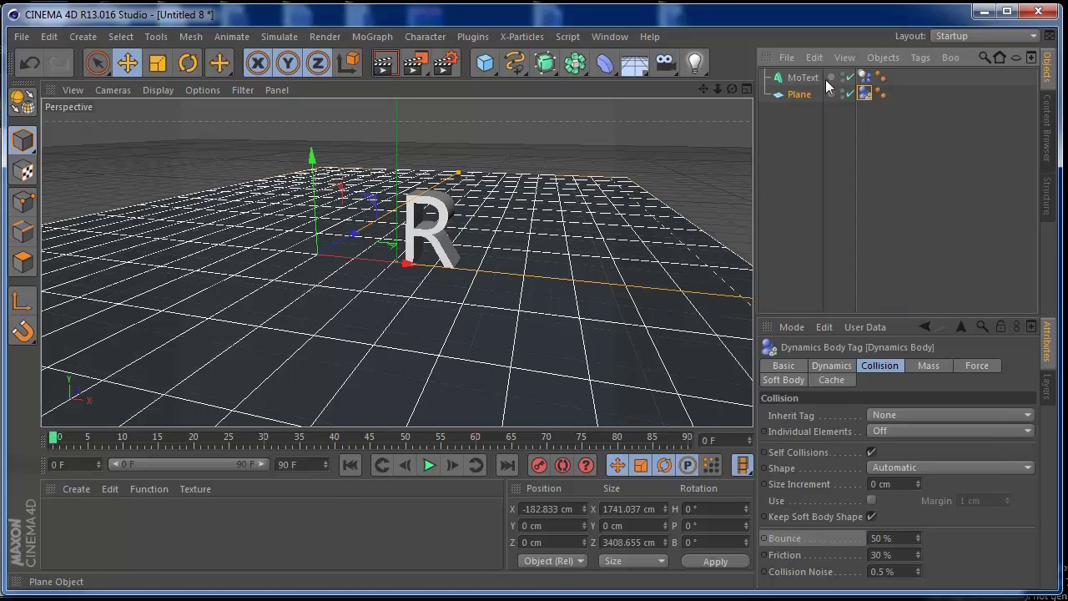
# Step: Set the R's Dynamics Body Friction and Bounce to 0 % and keyframe both at frame 0
pyautogui.click(865, 77)
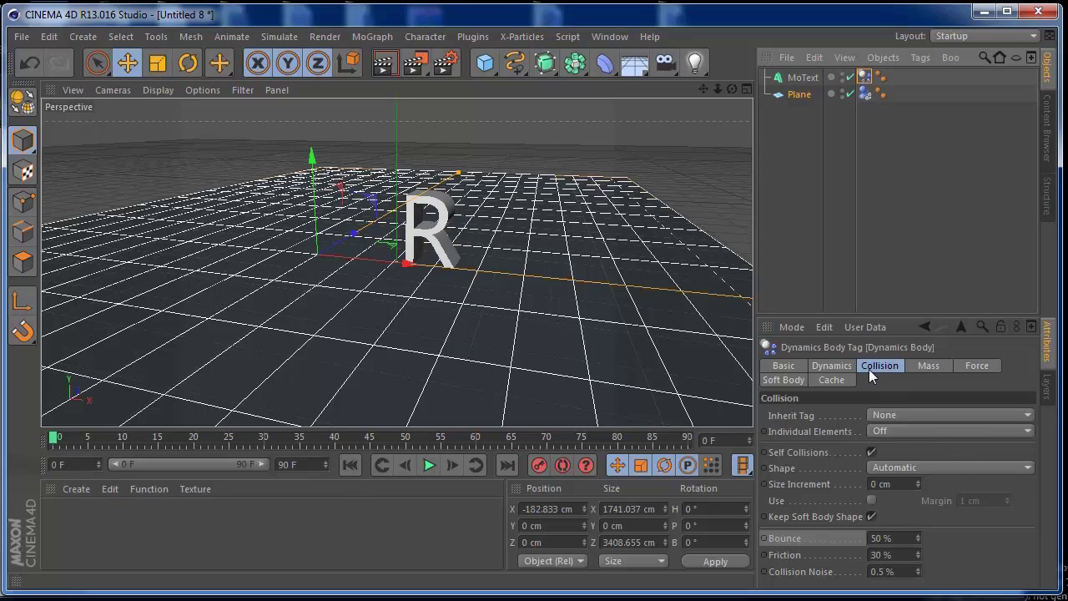
pyautogui.click(921, 366)
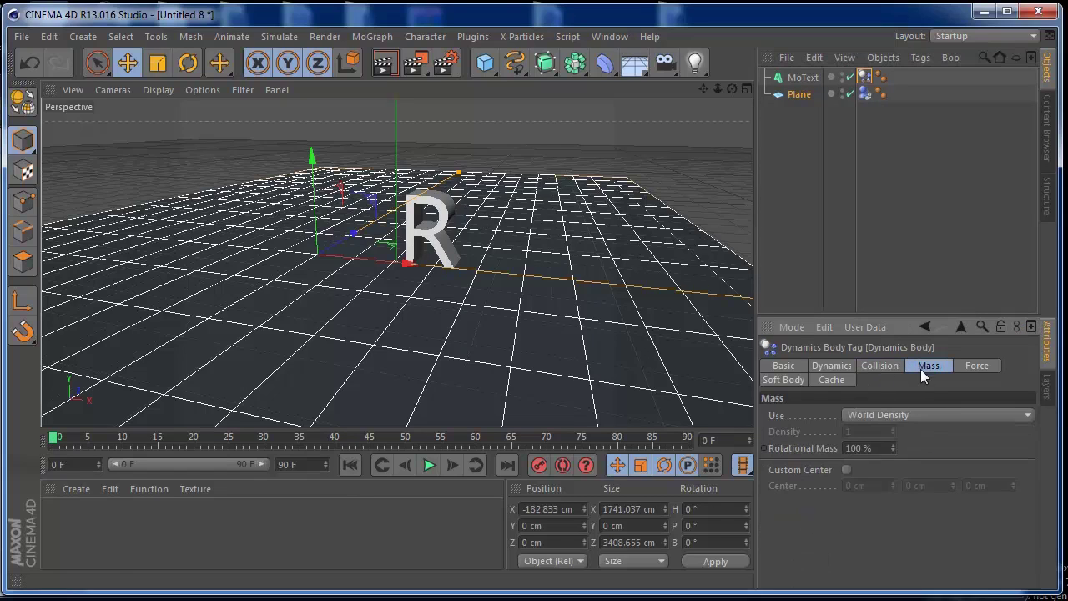
pyautogui.click(888, 368)
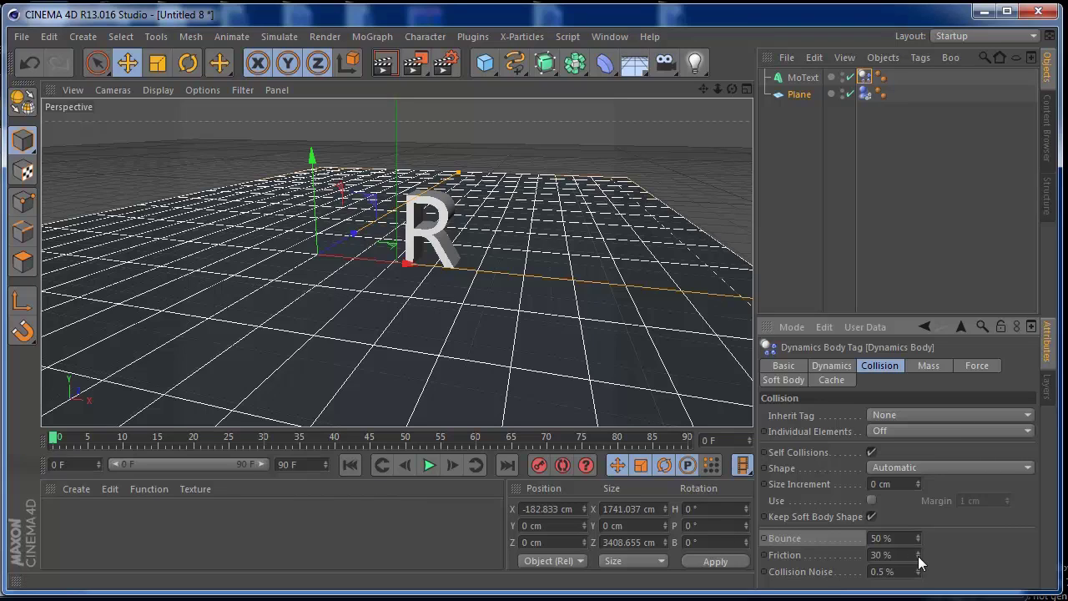
pyautogui.moveTo(917, 562); pyautogui.dragTo(884, 562)
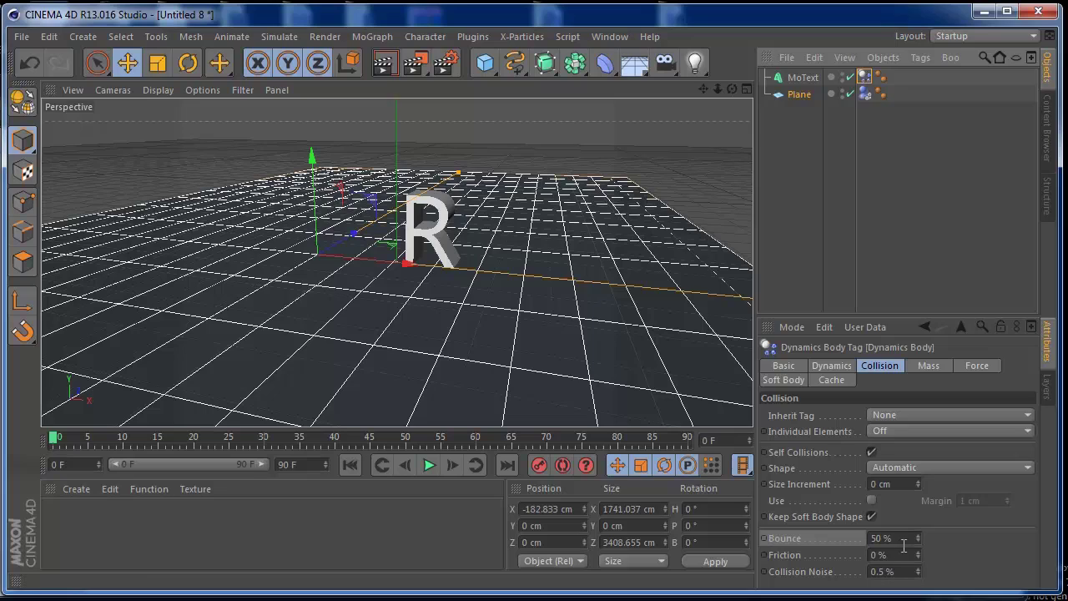
pyautogui.moveTo(915, 538); pyautogui.dragTo(918, 538)
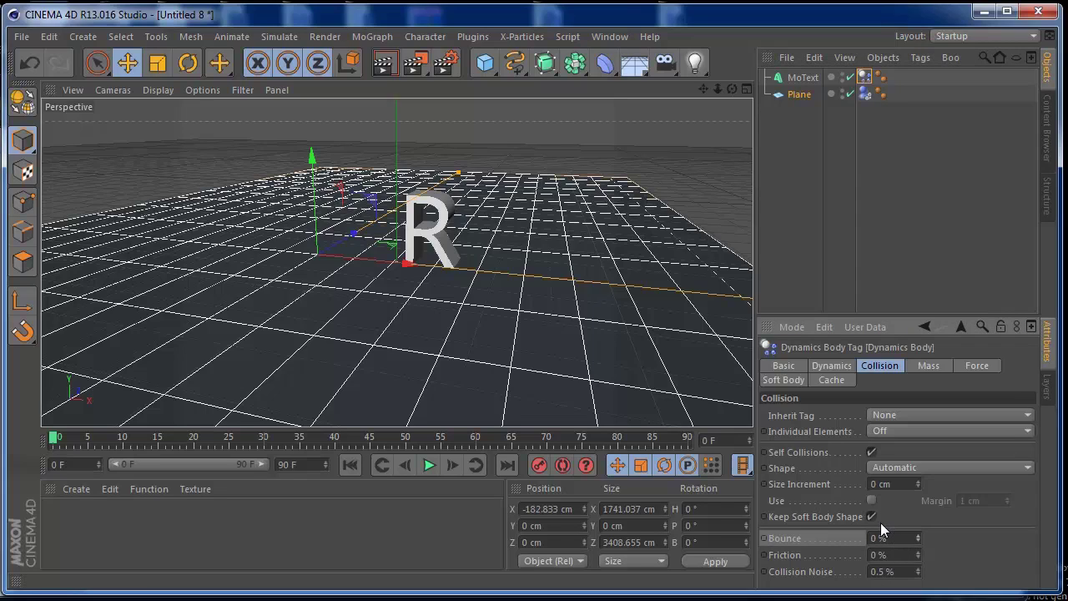
pyautogui.keyDown('ctrl'); pyautogui.click(763, 555); pyautogui.keyUp('ctrl')
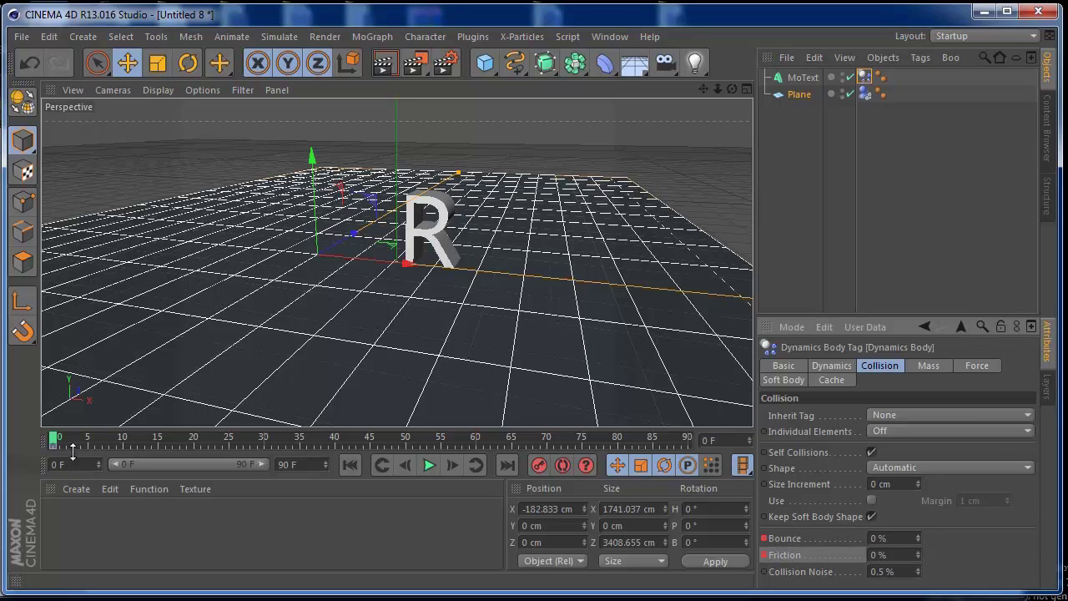
# Step: Scrub to a later frame and keyframe a sharply raised Bounce value
pyautogui.moveTo(57, 437); pyautogui.dragTo(109, 439)
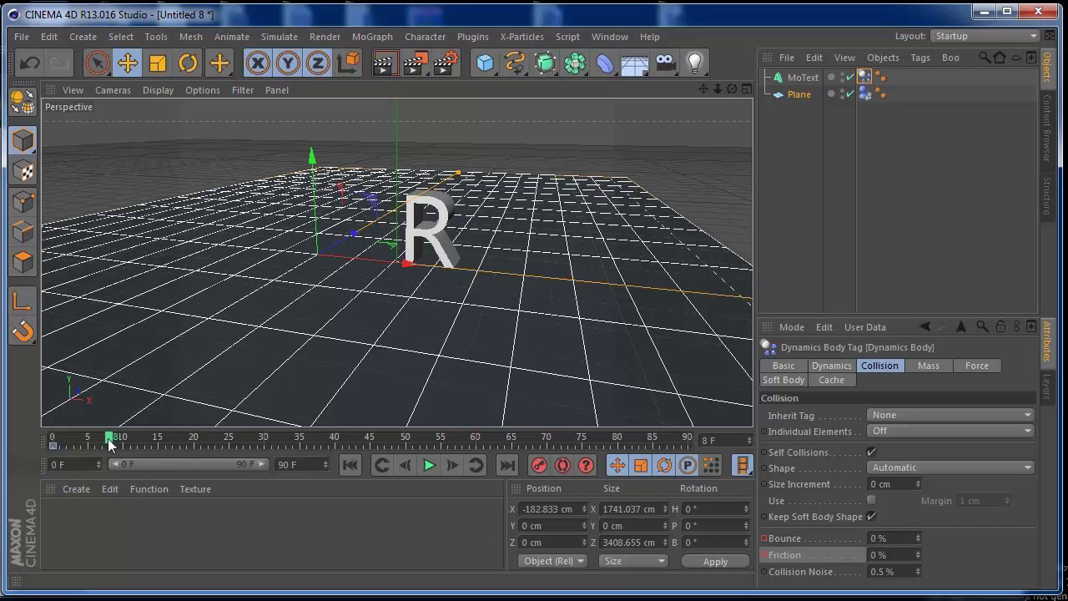
pyautogui.moveTo(109, 437)
pyautogui.mouseDown()
pyautogui.moveTo(334, 439)
pyautogui.moveTo(265, 440)
pyautogui.mouseUp()
pyautogui.moveTo(916, 538); pyautogui.dragTo(954, 538)
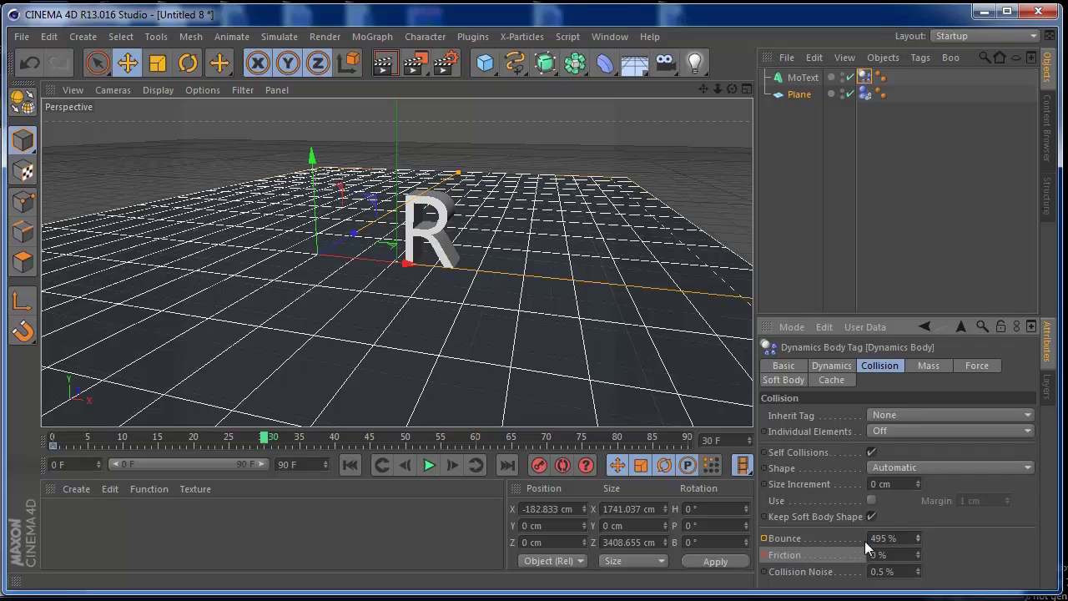
pyautogui.click(763, 538)
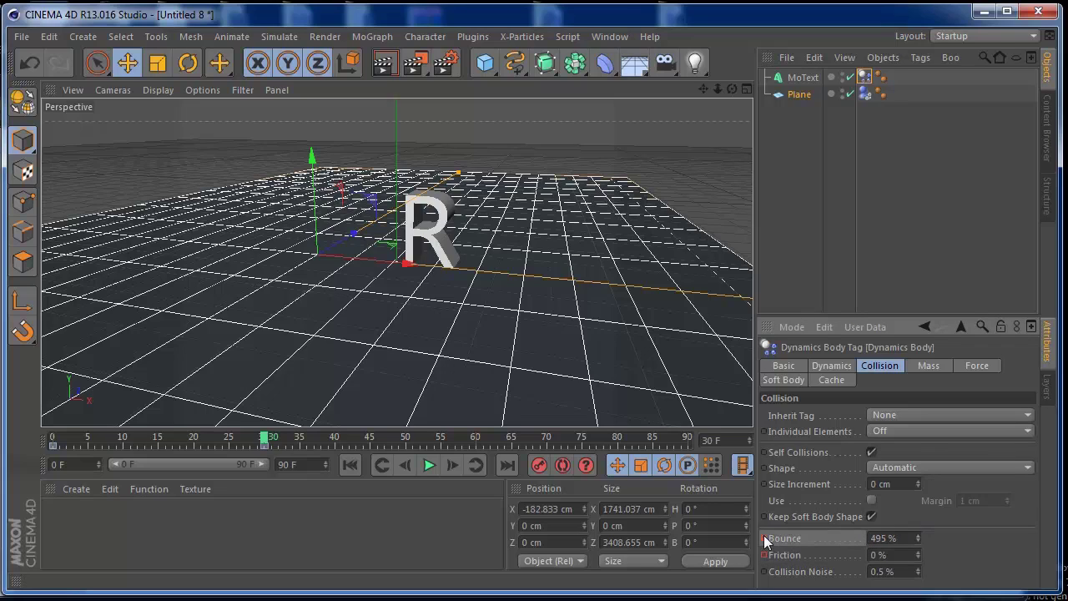
# Step: Preview the bounce from the start, then stop and rewind to frame 0
pyautogui.click(356, 460)
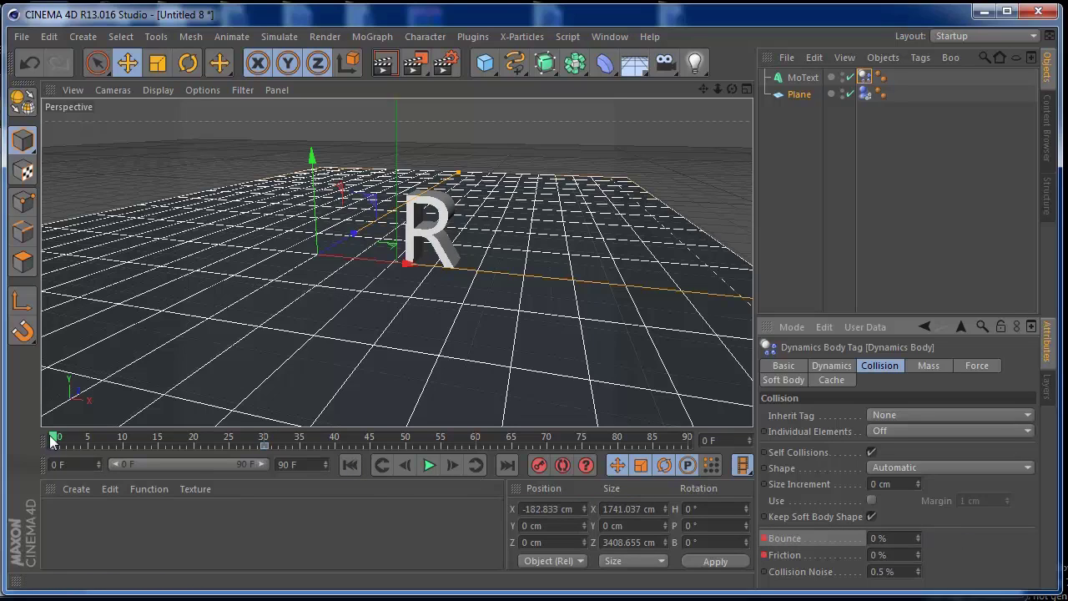
pyautogui.moveTo(55, 437)
pyautogui.mouseDown()
pyautogui.moveTo(267, 440)
pyautogui.moveTo(53, 437)
pyautogui.mouseUp()
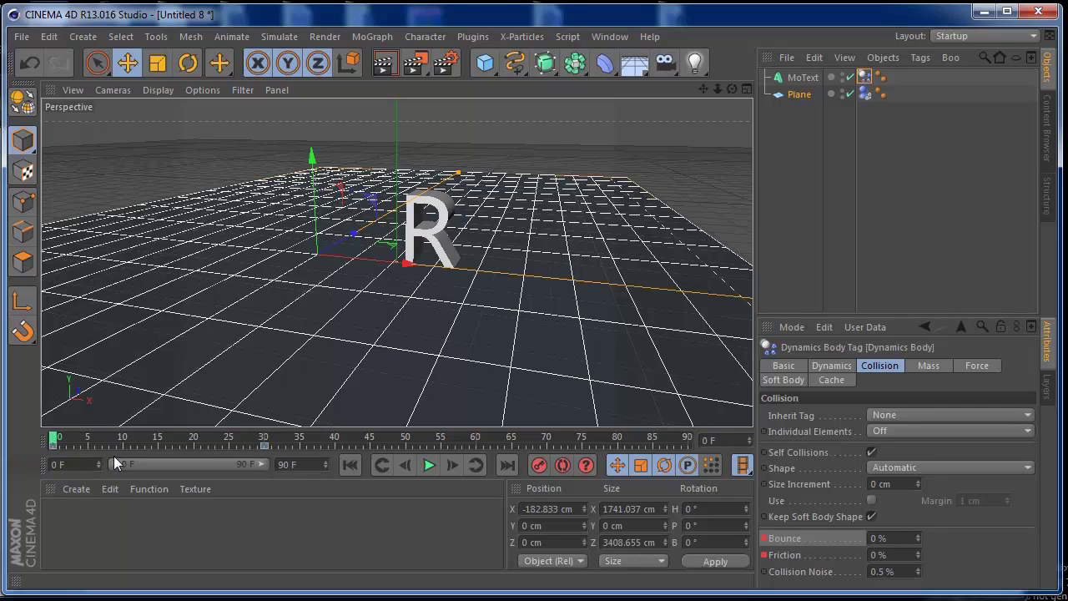
pyautogui.click(425, 468)
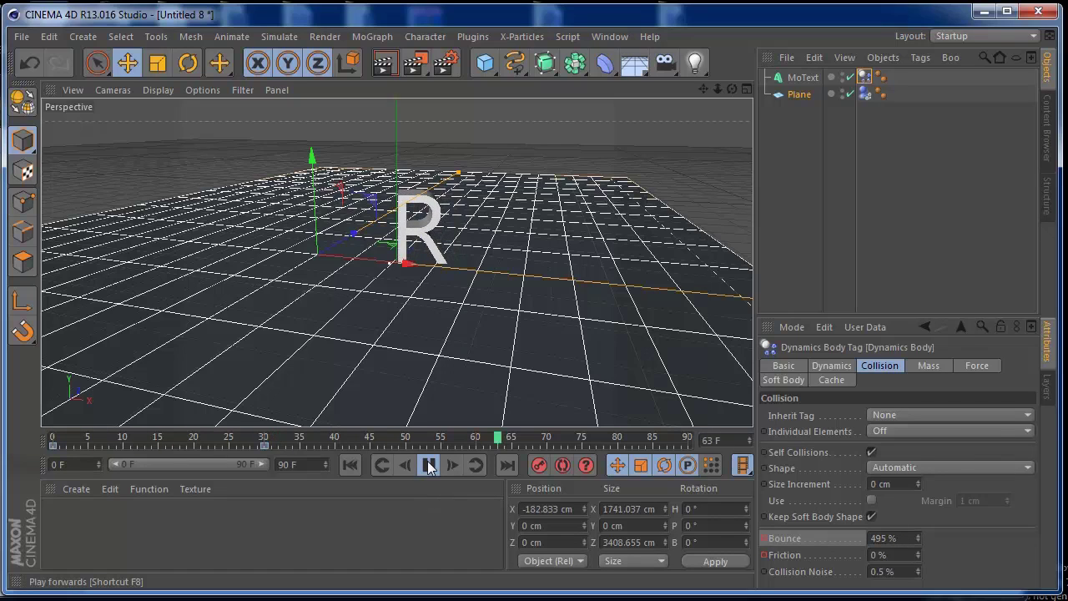
pyautogui.click(429, 465)
pyautogui.click(351, 464)
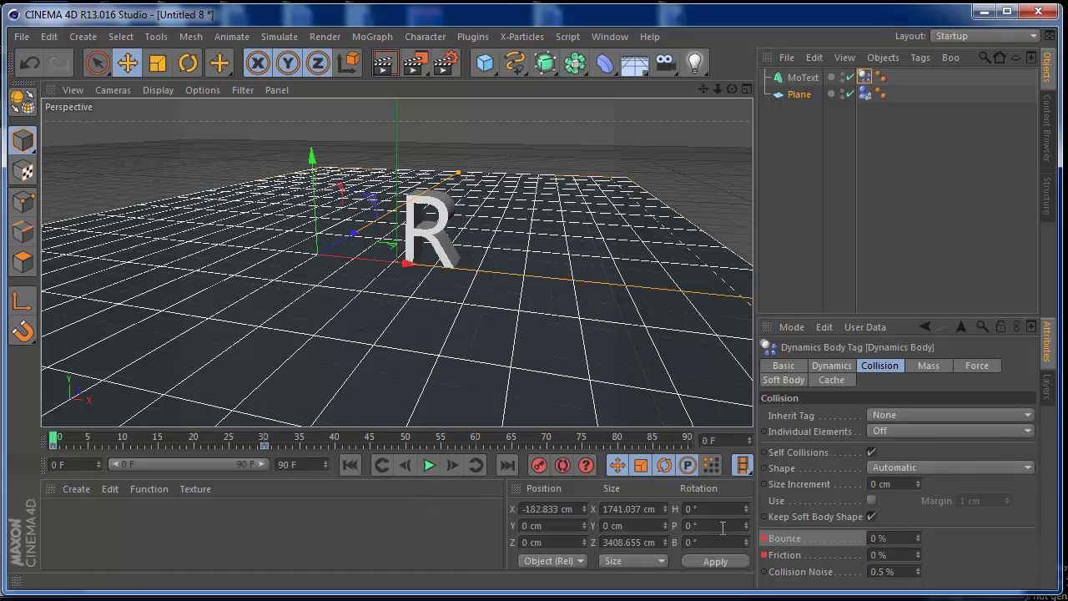
# Step: Raise Bounce to 1200 % at frame 30 and replay the bouncing R
pyautogui.moveTo(56, 444); pyautogui.dragTo(263, 439)
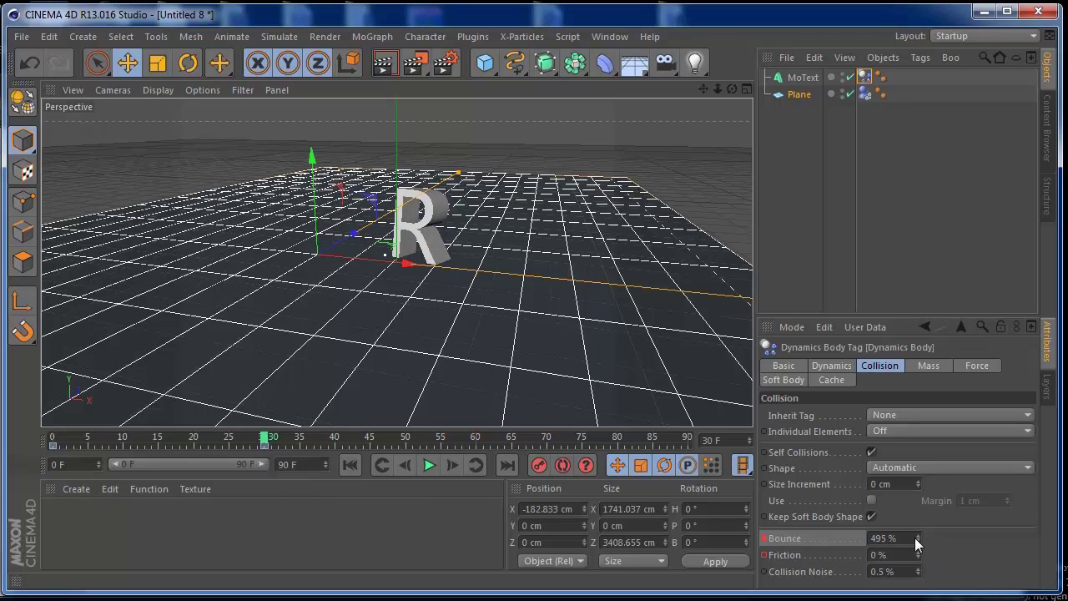
pyautogui.moveTo(917, 538); pyautogui.dragTo(918, 500)
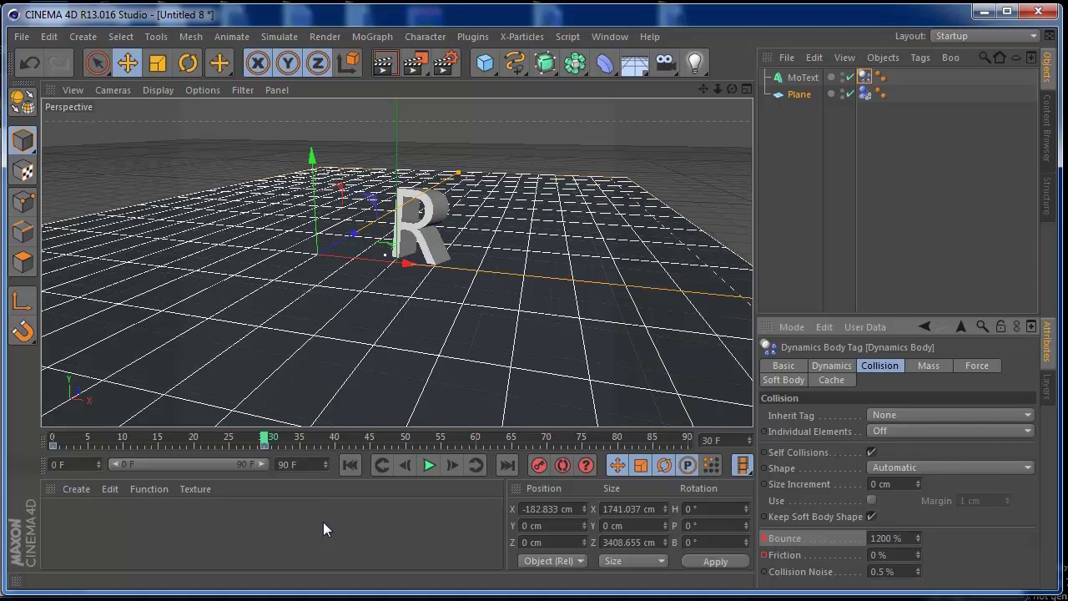
pyautogui.click(350, 464)
pyautogui.click(428, 465)
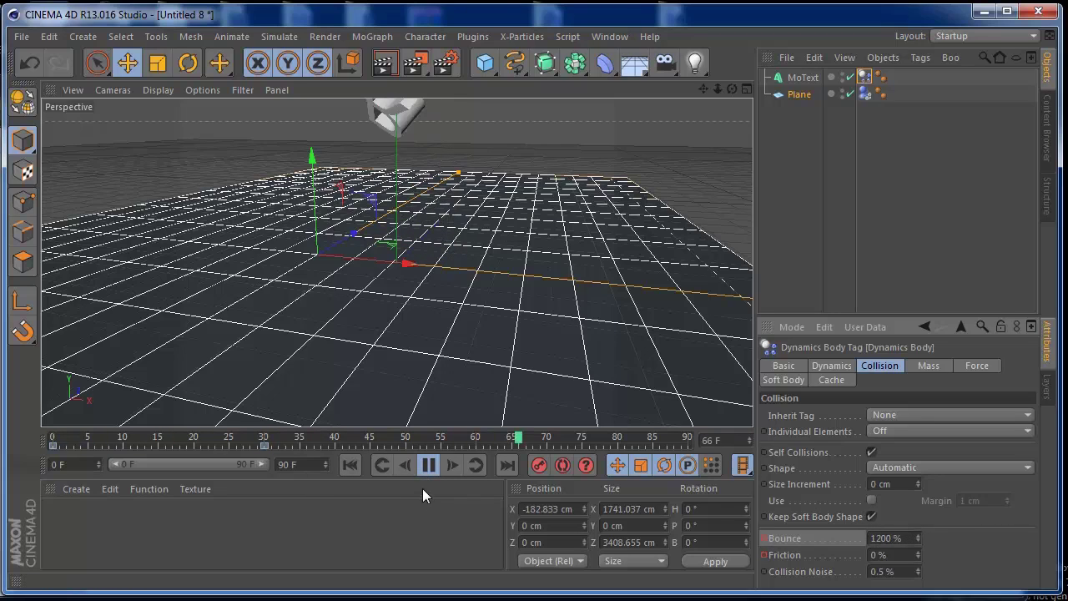
pyautogui.click(265, 445)
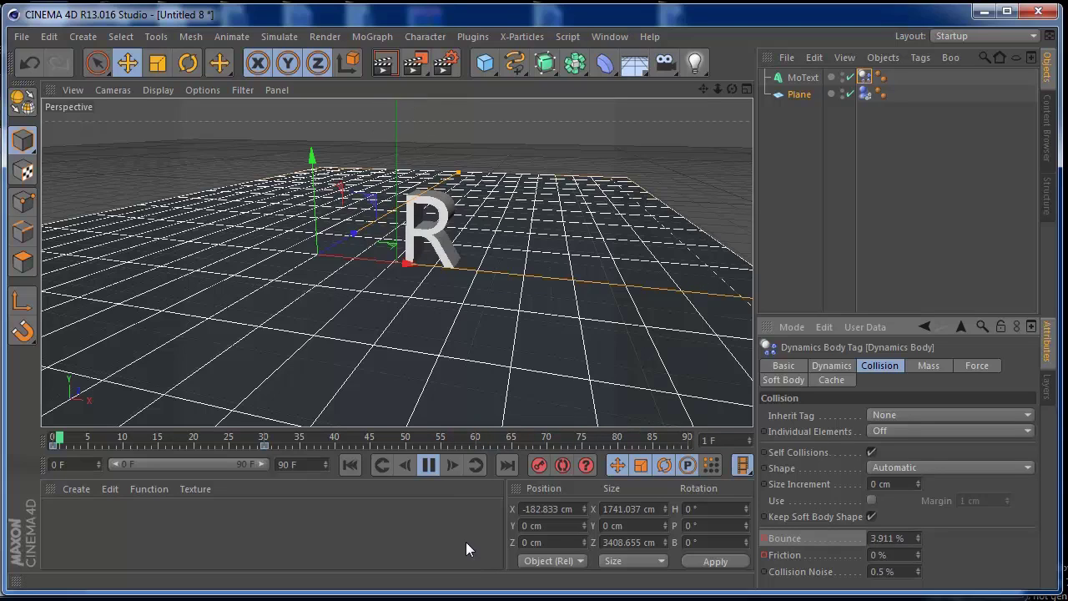
pyautogui.click(428, 463)
pyautogui.click(356, 468)
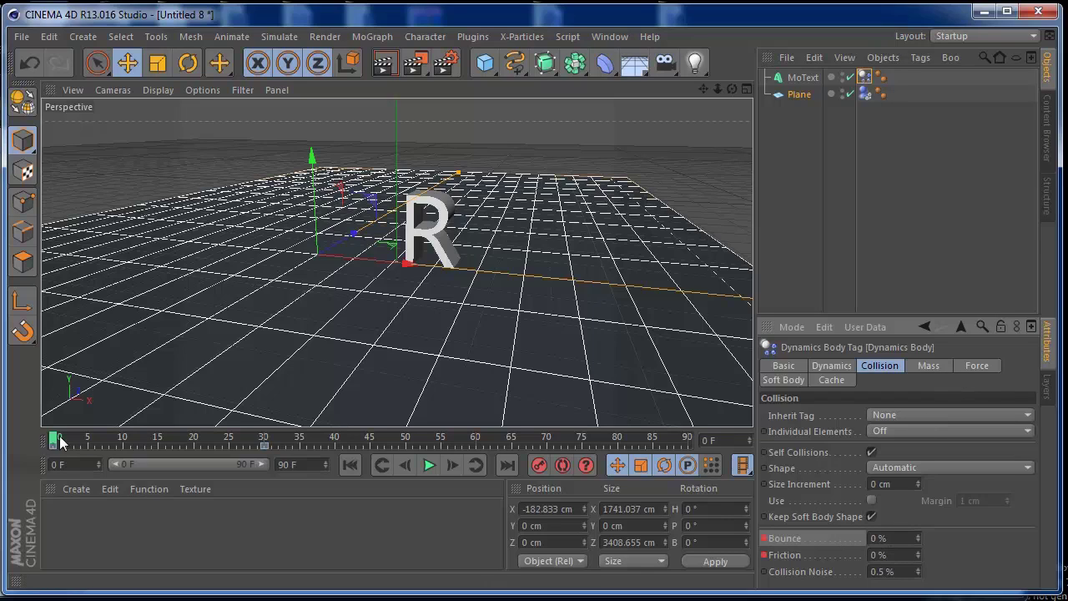
pyautogui.click(429, 465)
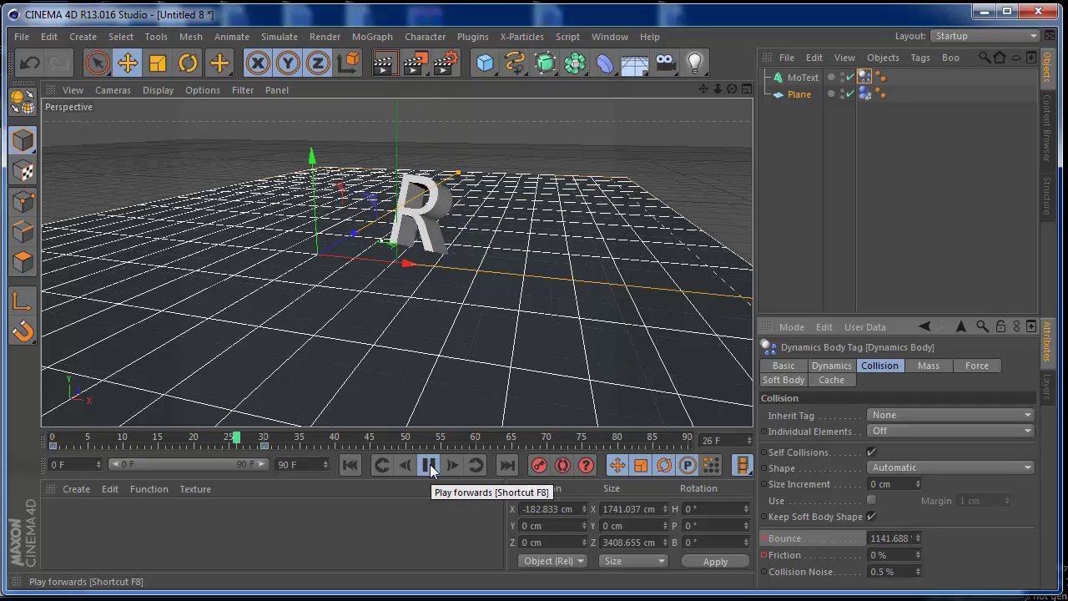
pyautogui.click(428, 465)
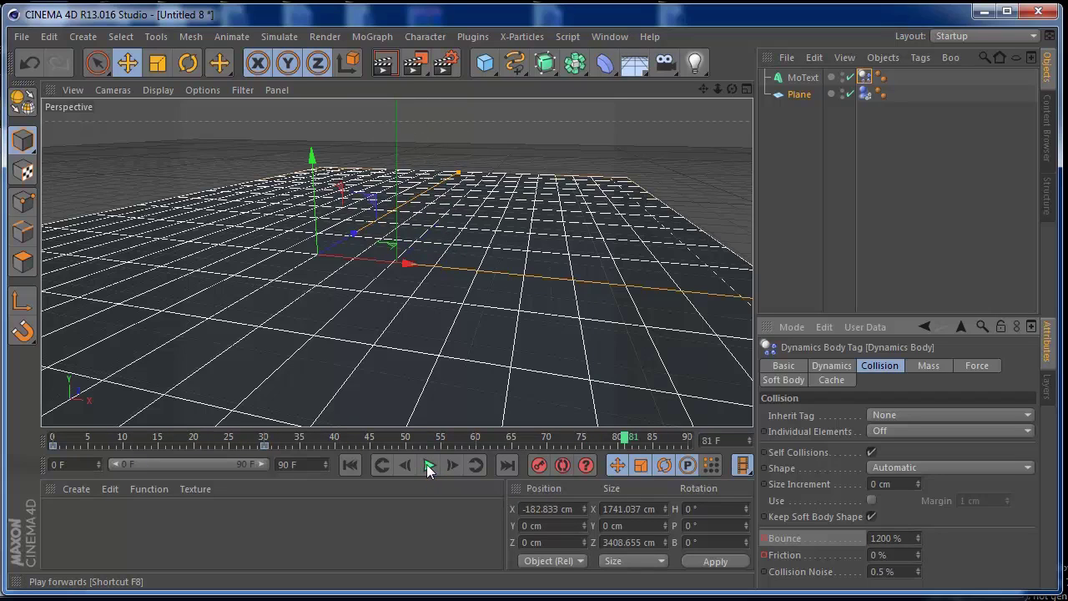
pyautogui.click(351, 464)
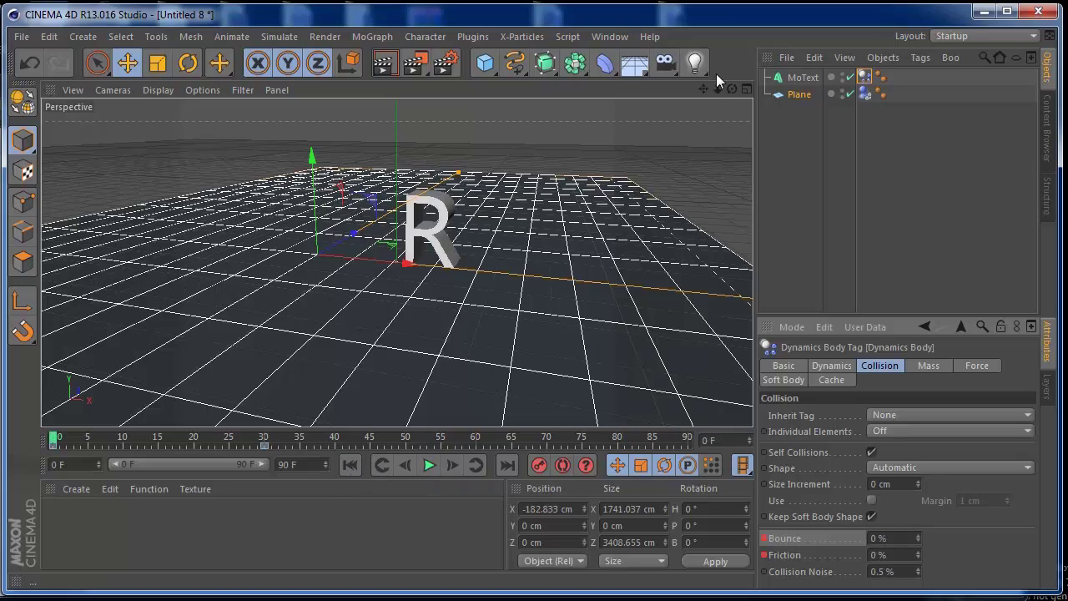
pyautogui.moveTo(731, 90)
pyautogui.mouseDown()
pyautogui.moveTo(705, 94)
pyautogui.moveTo(824, 197)
pyautogui.mouseUp()
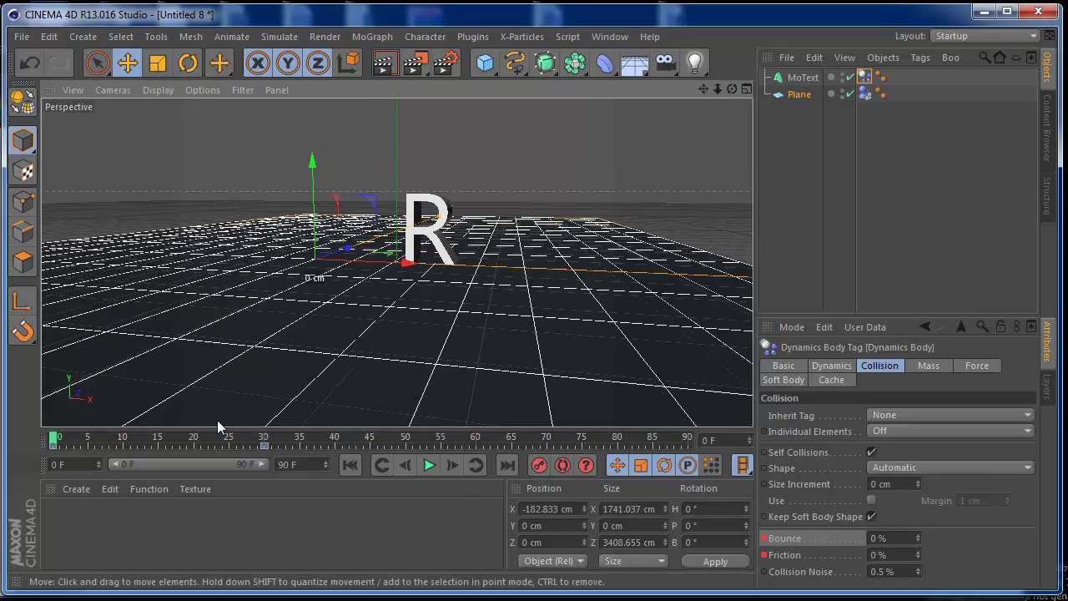
# Step: Lower Bounce to 920 % at frame 30 and 730 % at frame 38
pyautogui.moveTo(57, 439); pyautogui.dragTo(266, 445)
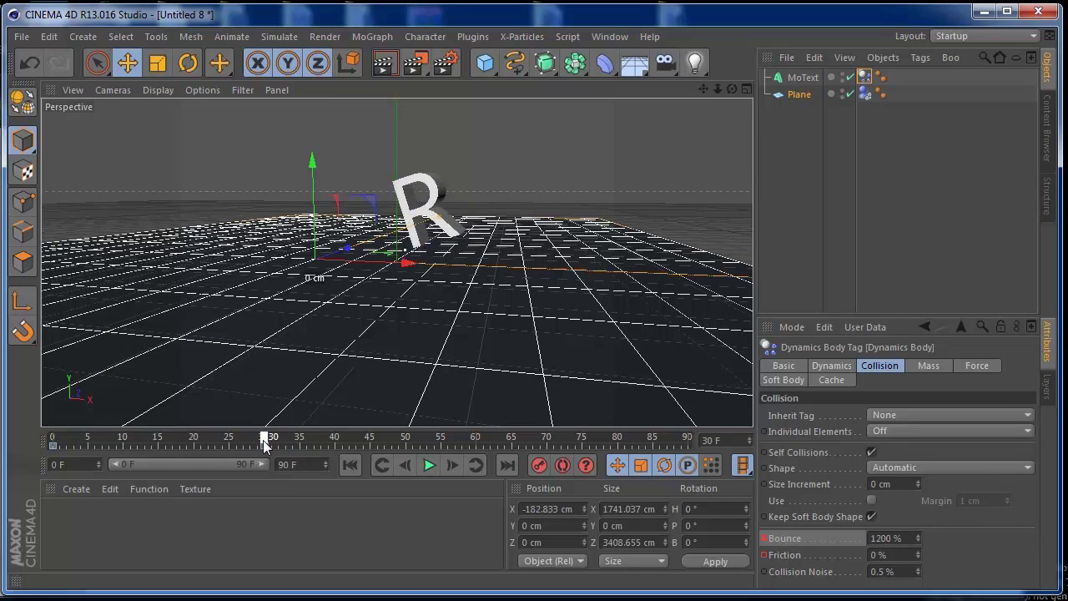
pyautogui.moveTo(917, 546); pyautogui.dragTo(918, 559)
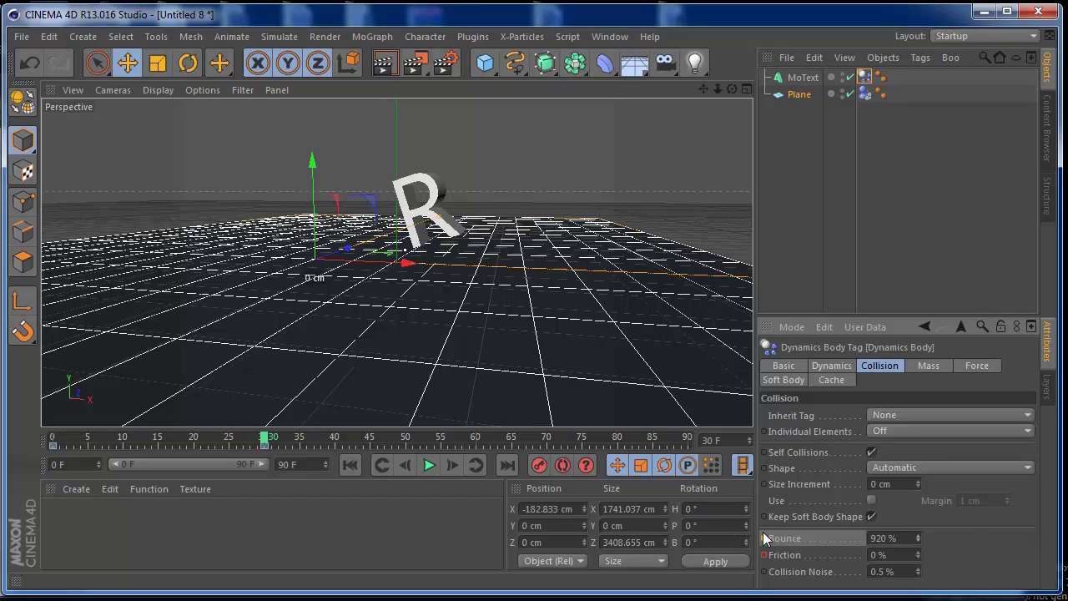
pyautogui.moveTo(265, 439); pyautogui.dragTo(323, 442)
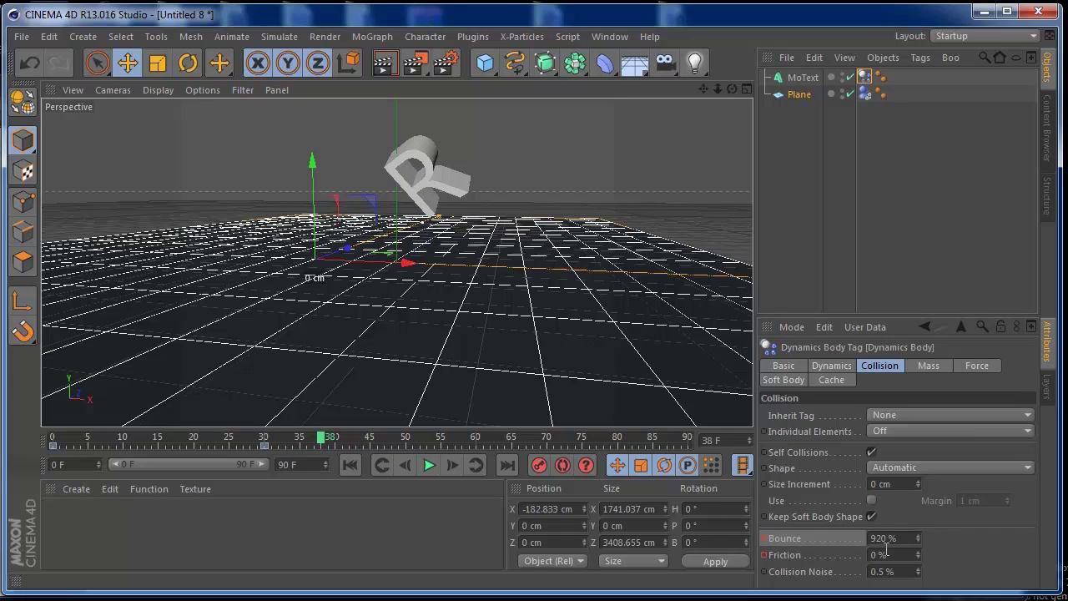
pyautogui.moveTo(916, 539); pyautogui.dragTo(885, 539)
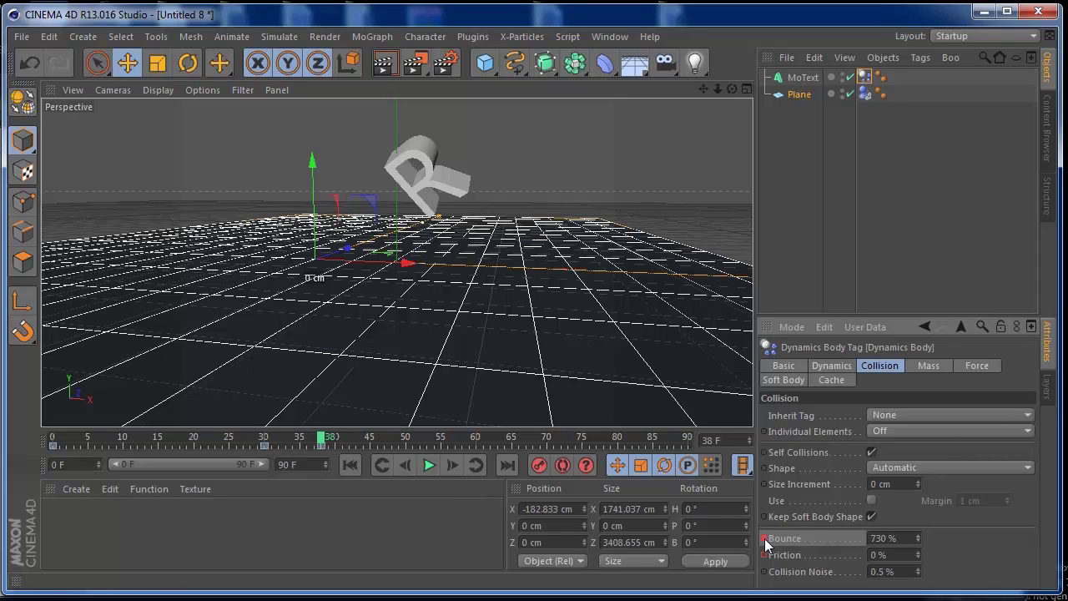
# Step: Set Bounce to 1845 % at frame 50 and replay from the start
pyautogui.moveTo(330, 444); pyautogui.dragTo(404, 442)
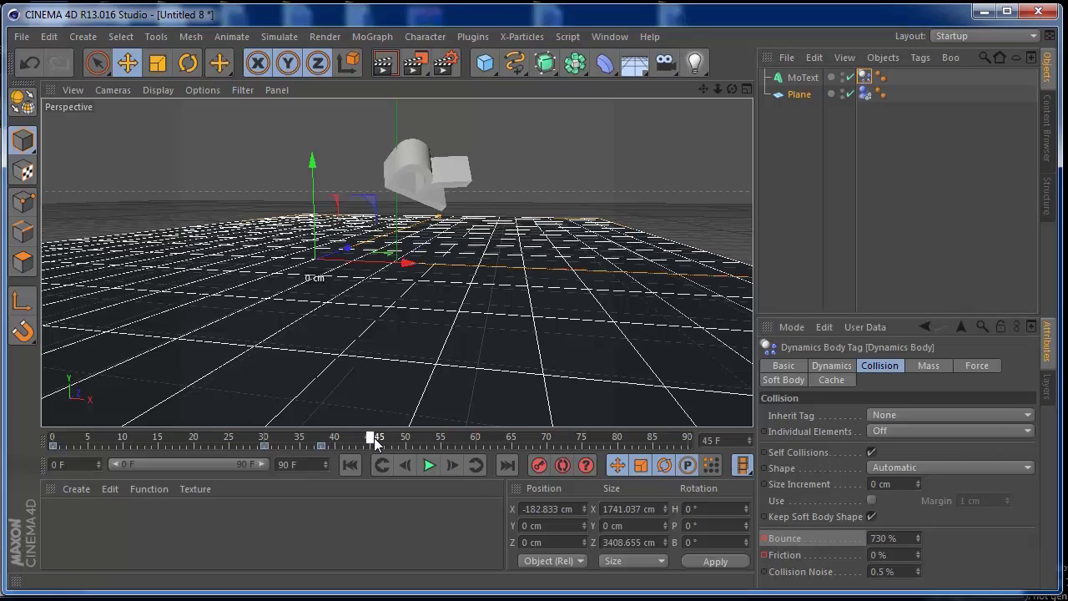
pyautogui.click(919, 541)
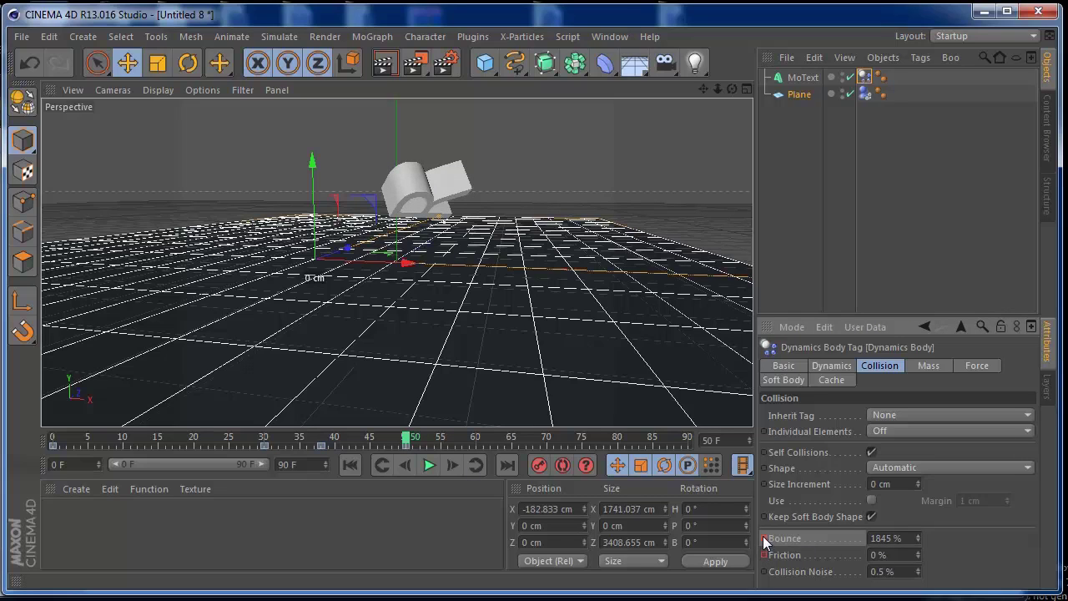
pyautogui.click(348, 465)
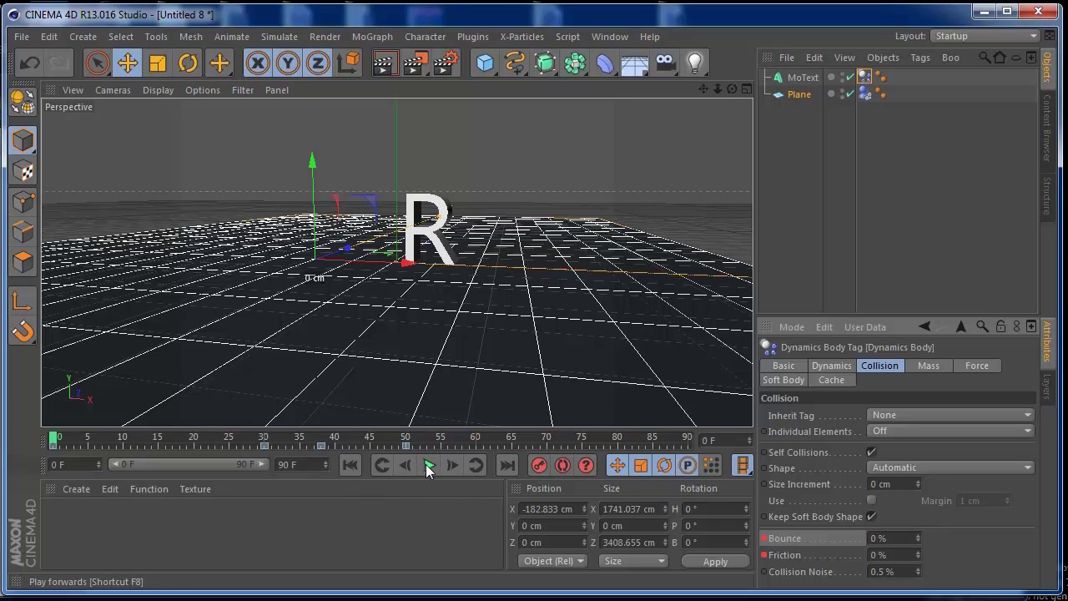
pyautogui.click(429, 465)
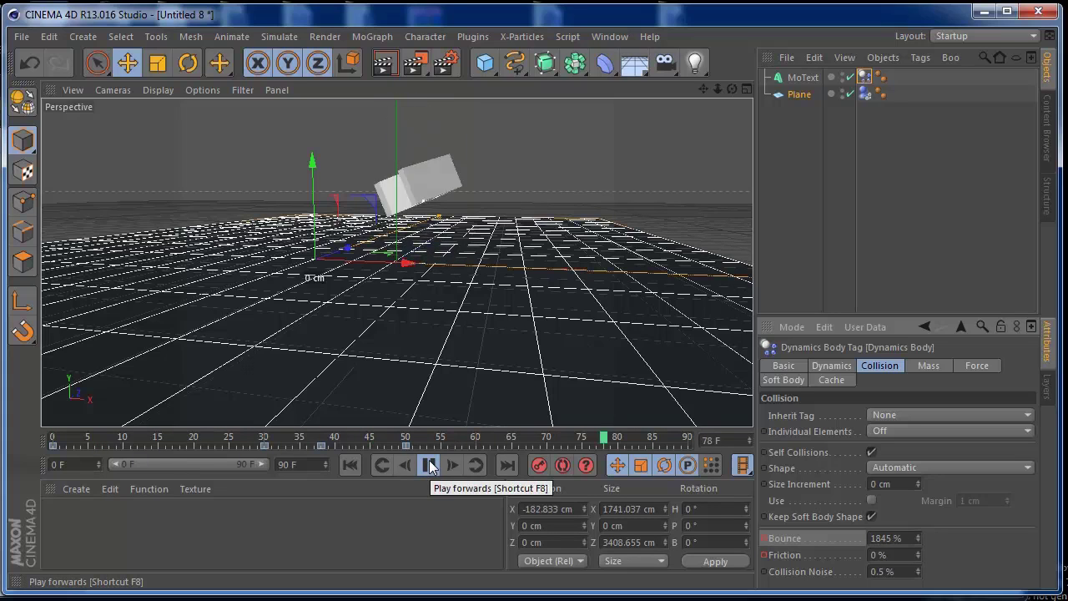
pyautogui.click(429, 464)
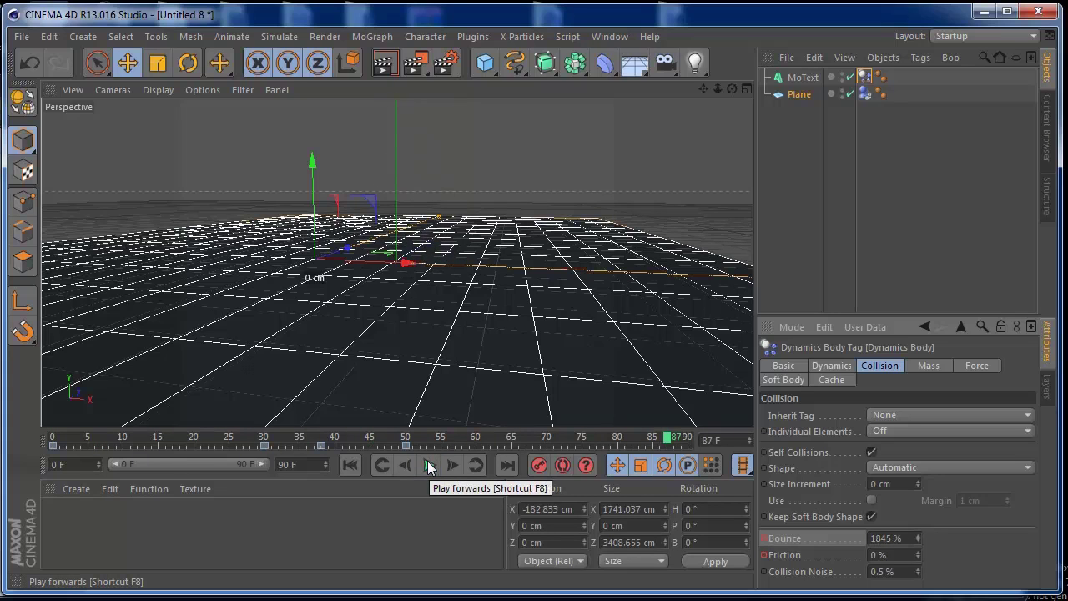
pyautogui.click(349, 465)
pyautogui.click(428, 465)
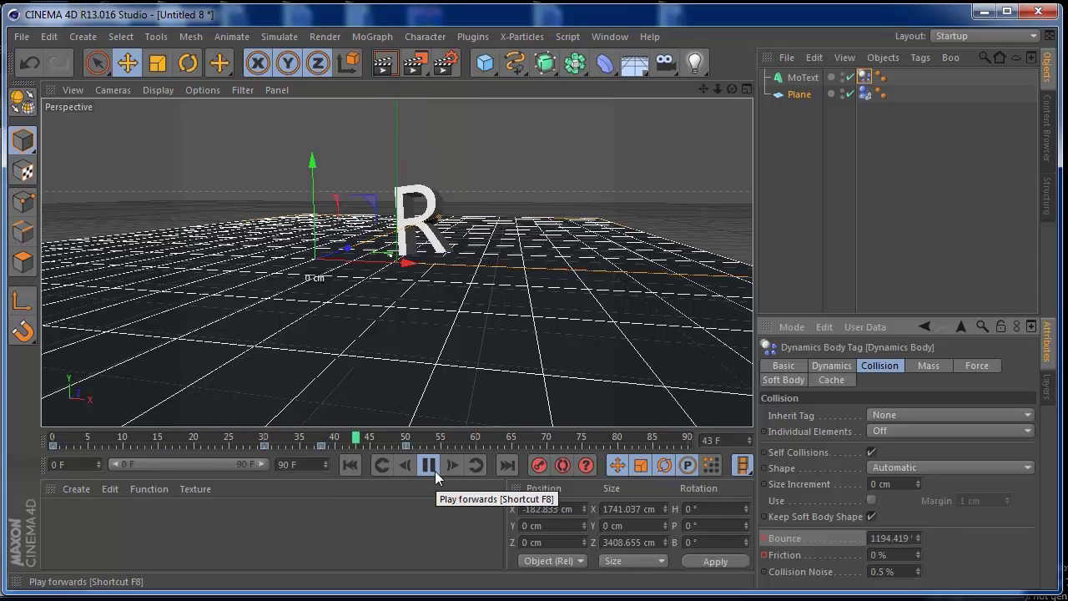
pyautogui.click(433, 469)
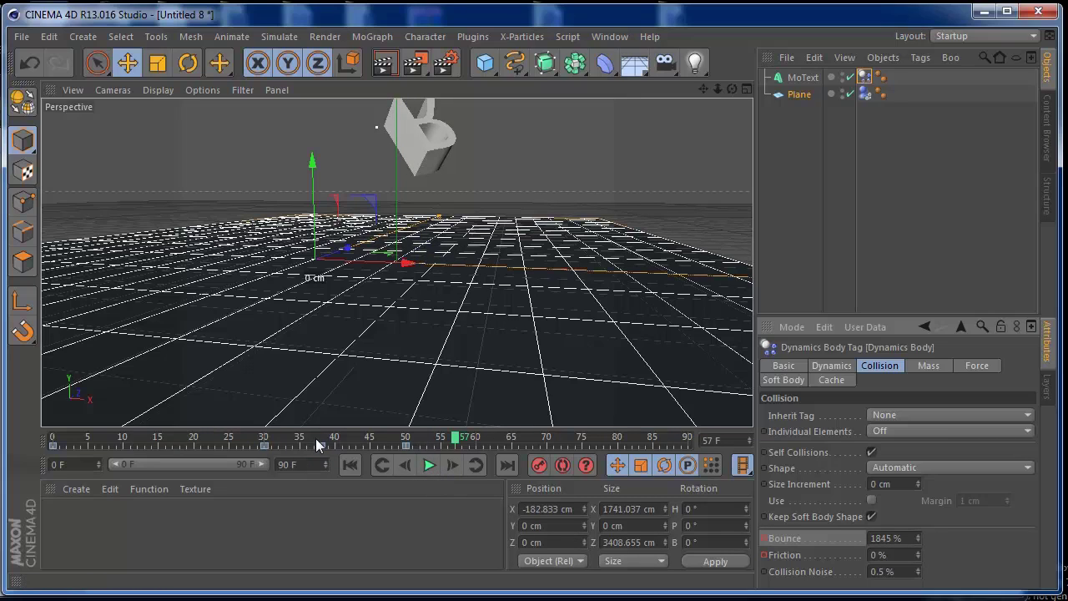
pyautogui.click(351, 465)
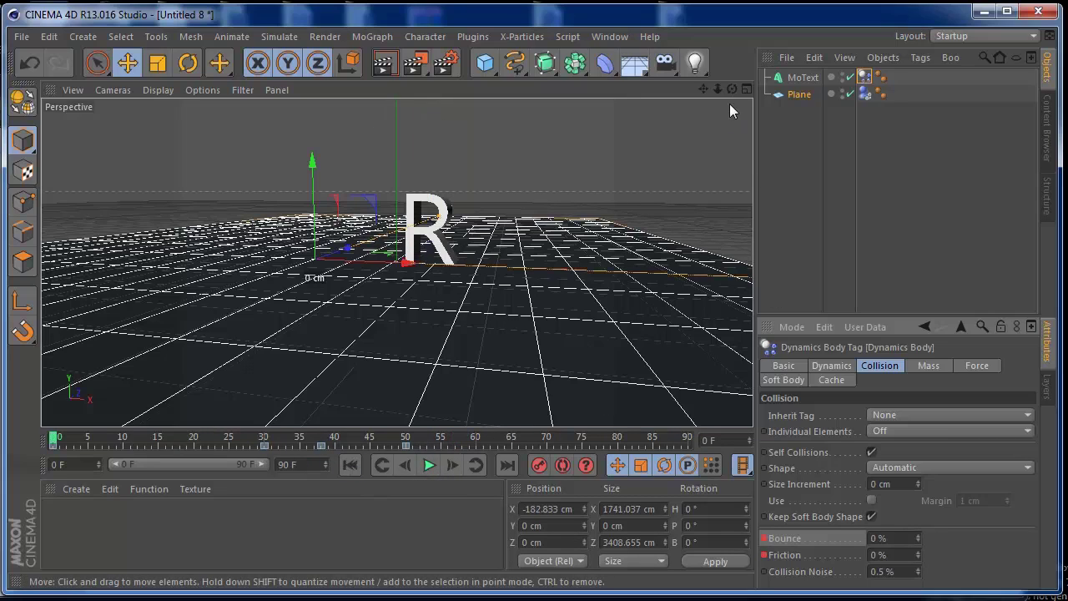
pyautogui.moveTo(731, 88)
pyautogui.mouseDown()
pyautogui.moveTo(684, 92)
pyautogui.moveTo(799, 92)
pyautogui.mouseUp()
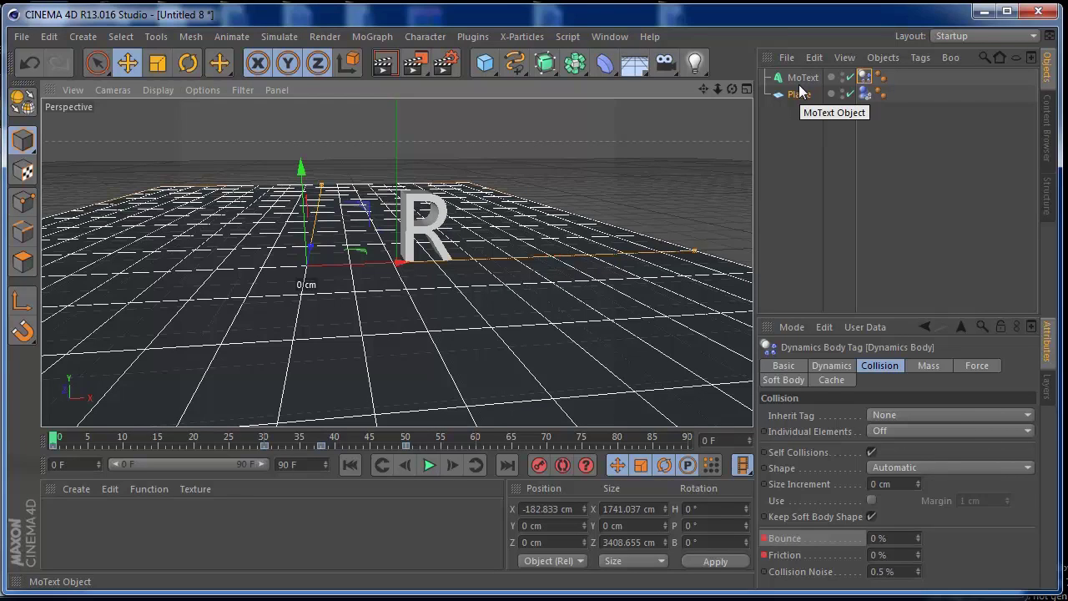
pyautogui.moveTo(731, 88)
pyautogui.mouseDown()
pyautogui.moveTo(746, 92)
pyautogui.moveTo(722, 90)
pyautogui.mouseUp()
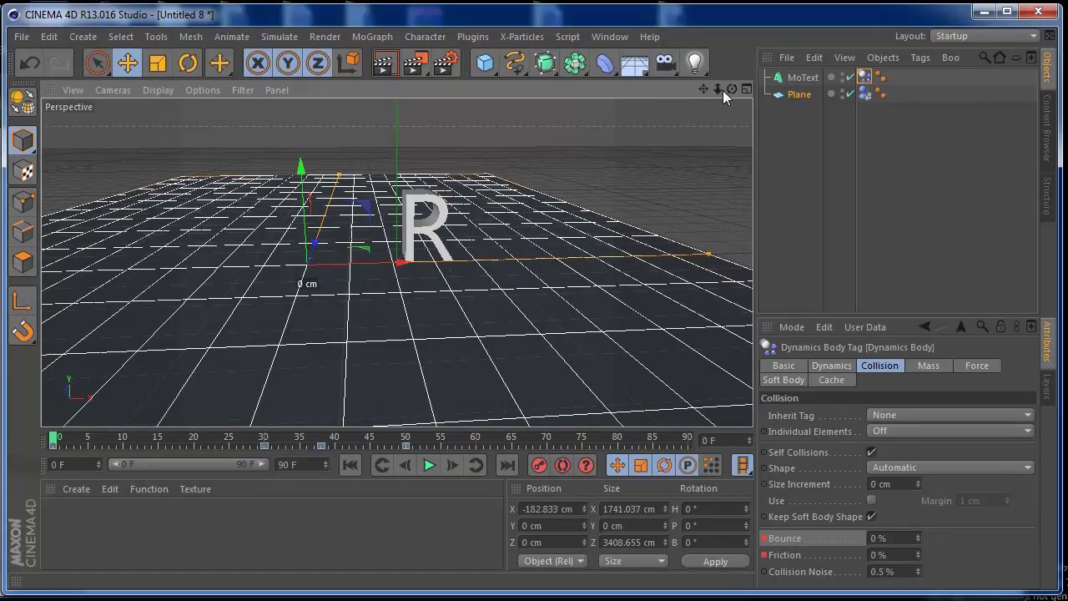
pyautogui.moveTo(727, 89); pyautogui.dragTo(727, 88)
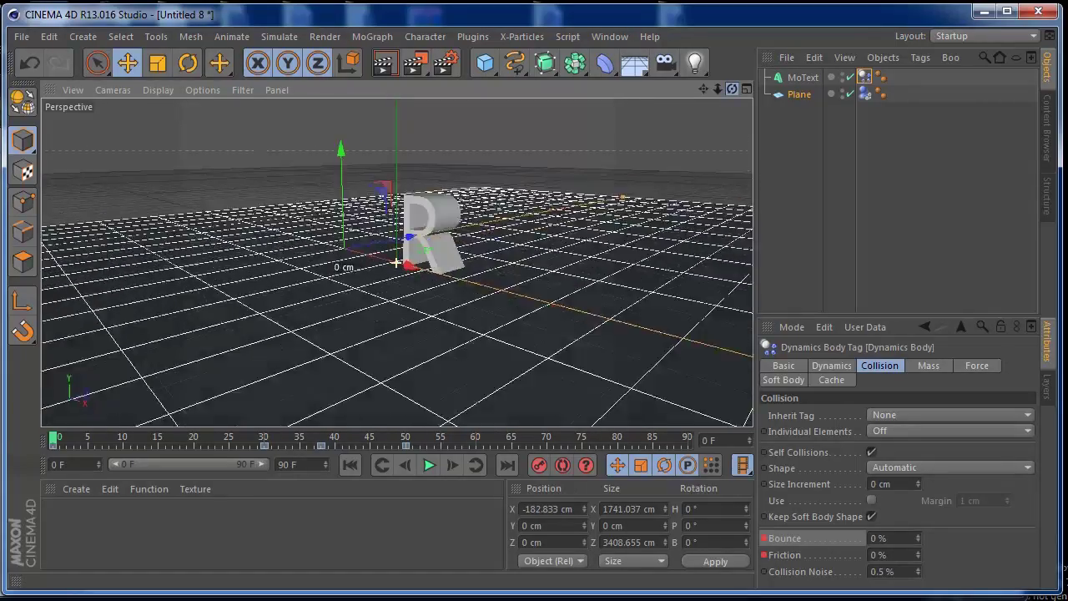
pyautogui.moveTo(732, 89); pyautogui.dragTo(732, 88)
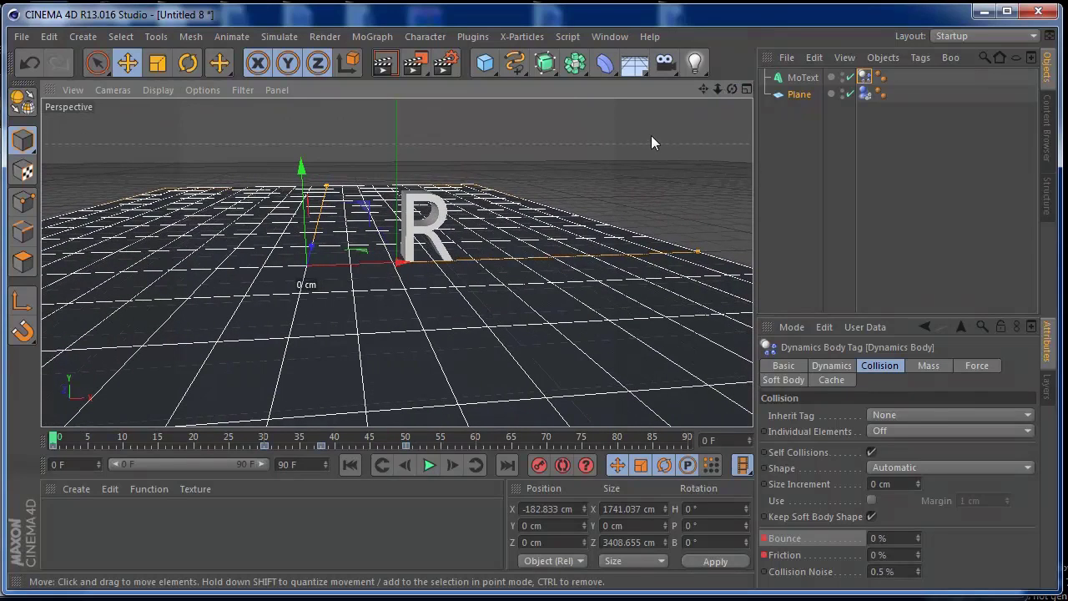